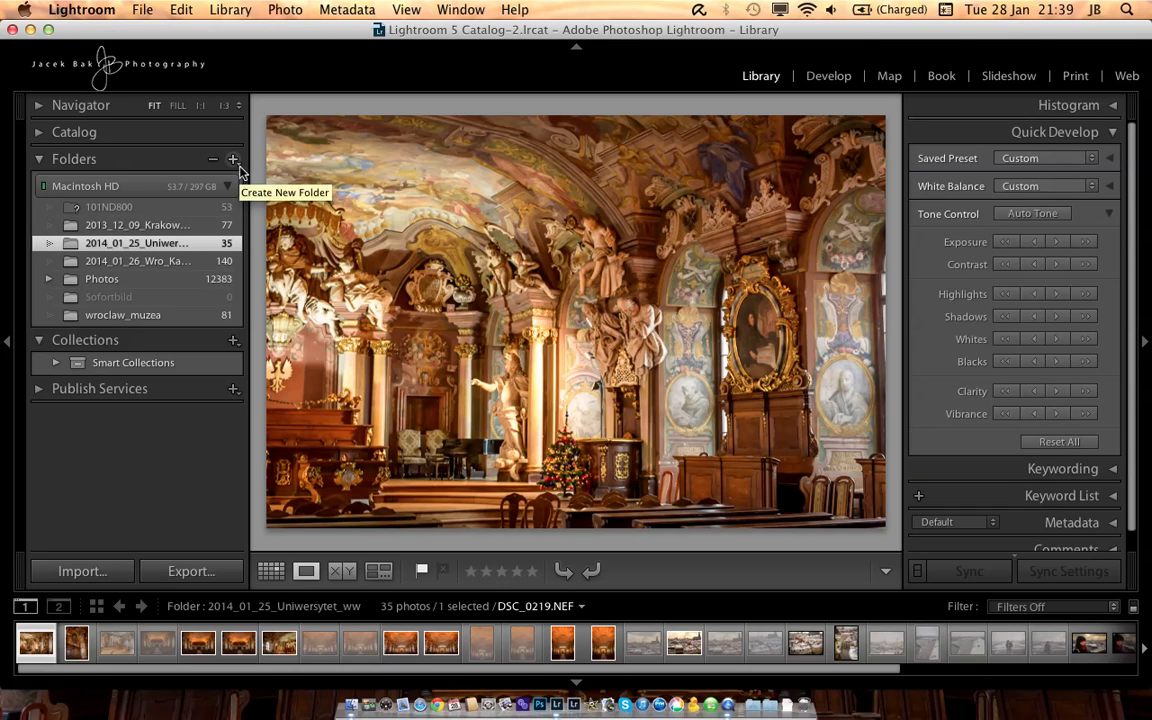
Step: Start adding the "tutorials" folder on the Desktop to the catalog's folders
left_click(235, 162)
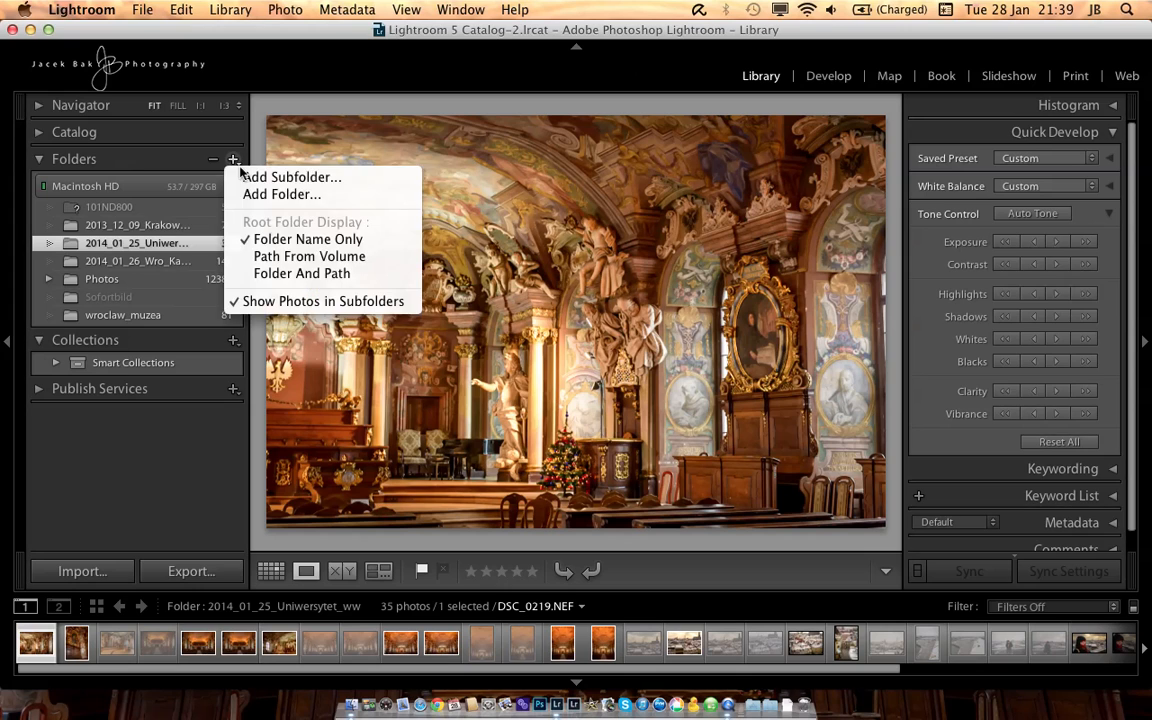
left_click(311, 196)
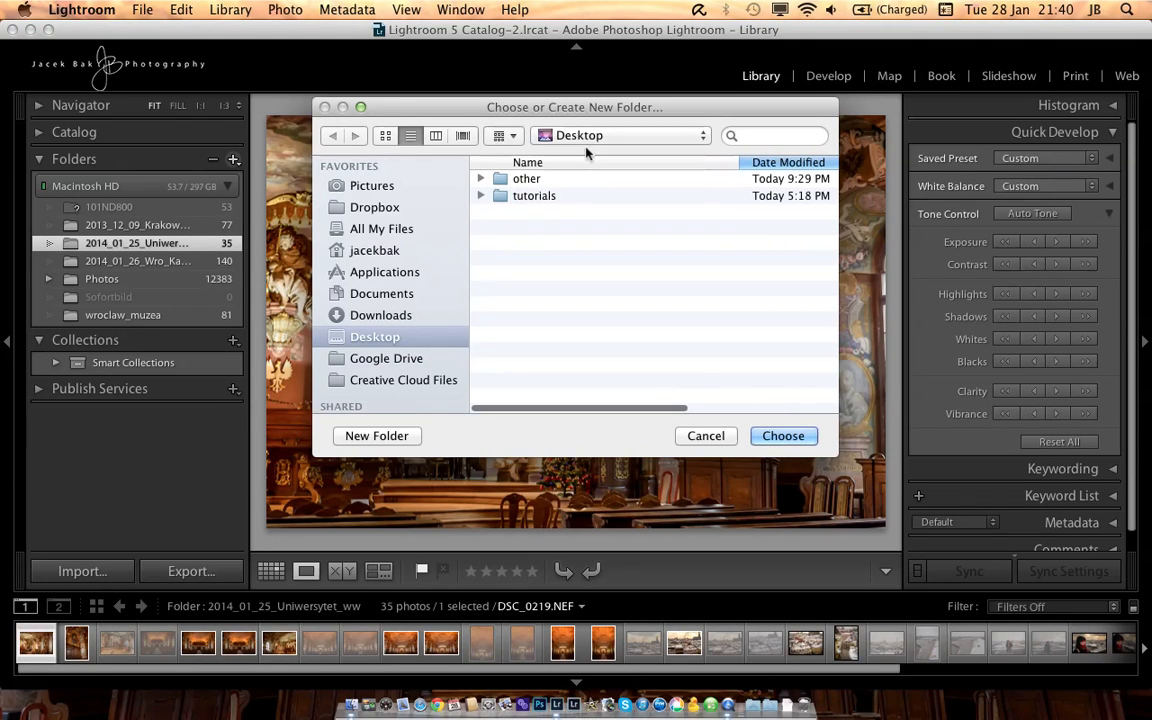
left_click(537, 197)
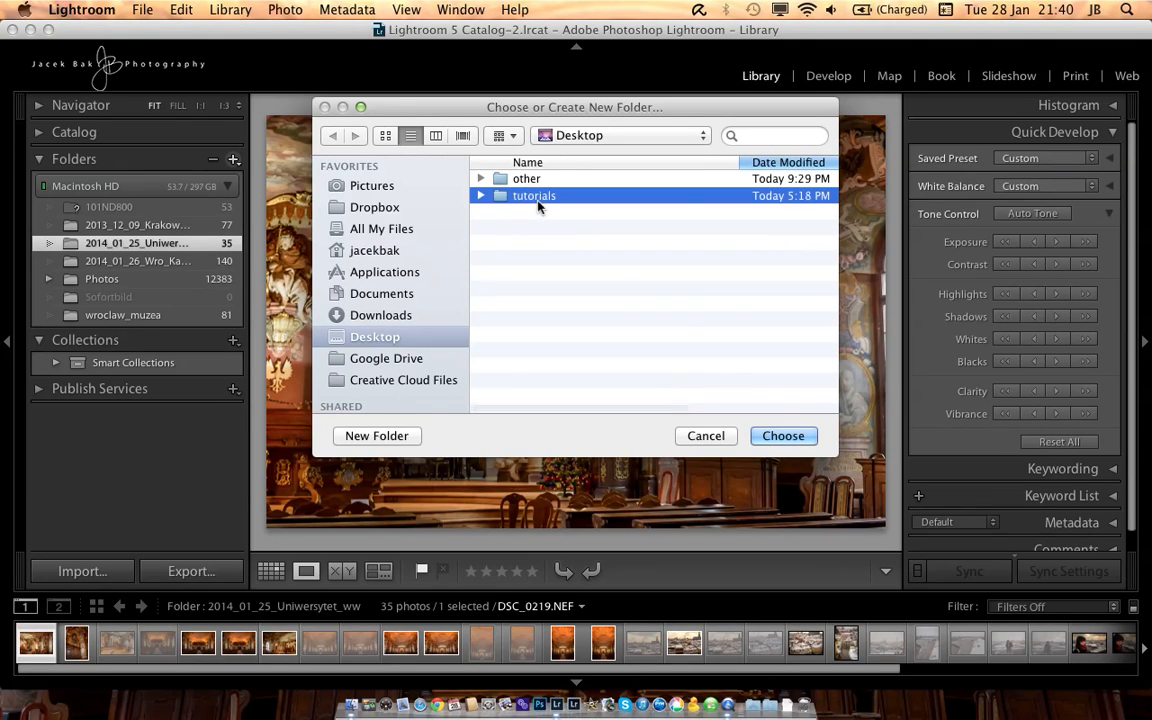
left_click(777, 436)
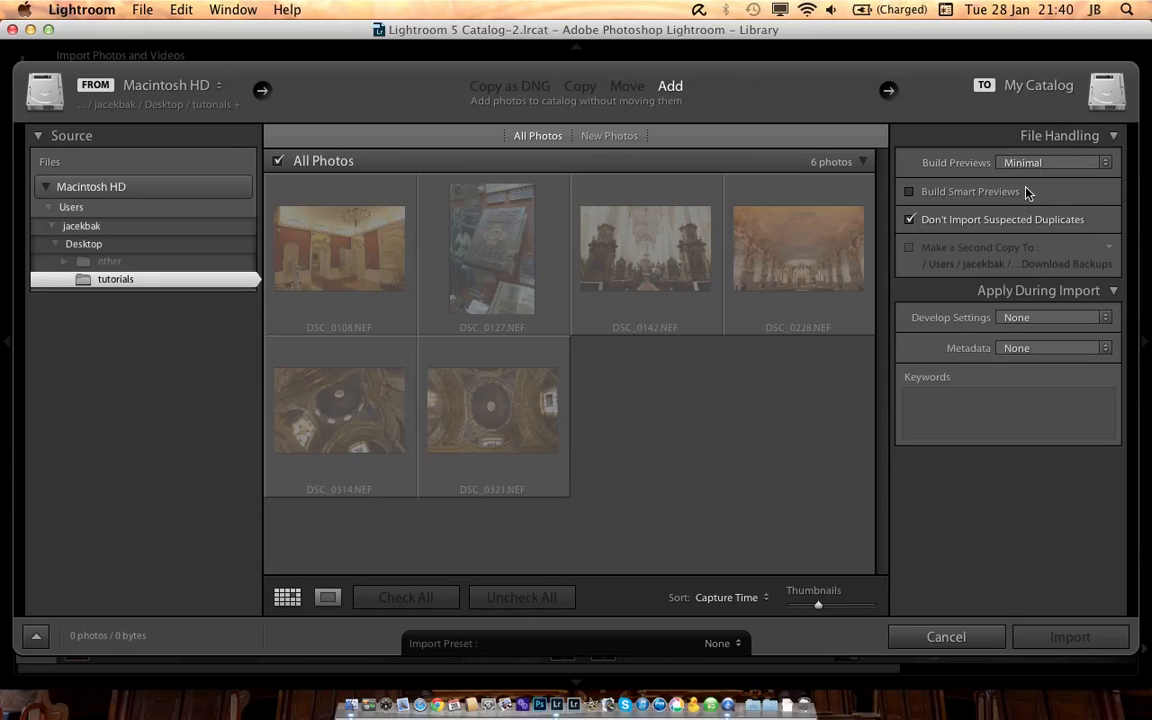
Step: Allow suspected duplicates, exclude DSC_0127.NEF and DSC_0108.NEF, and import the remaining photos into the catalog
left_click(950, 225)
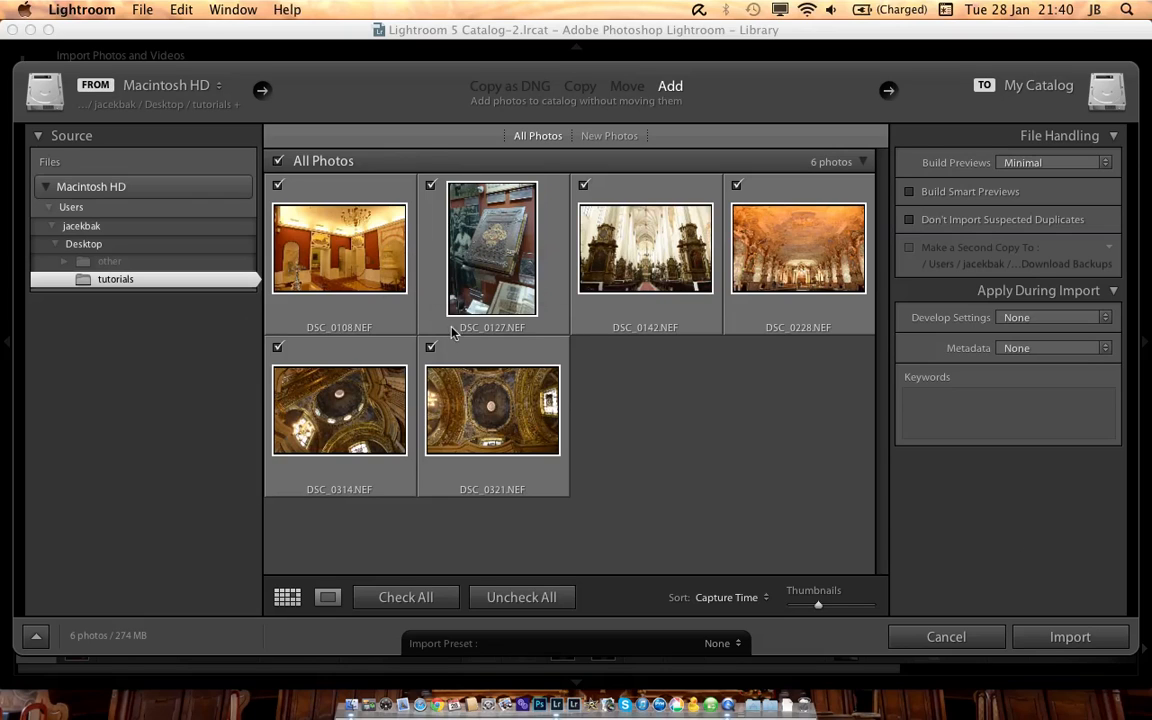
left_click(431, 186)
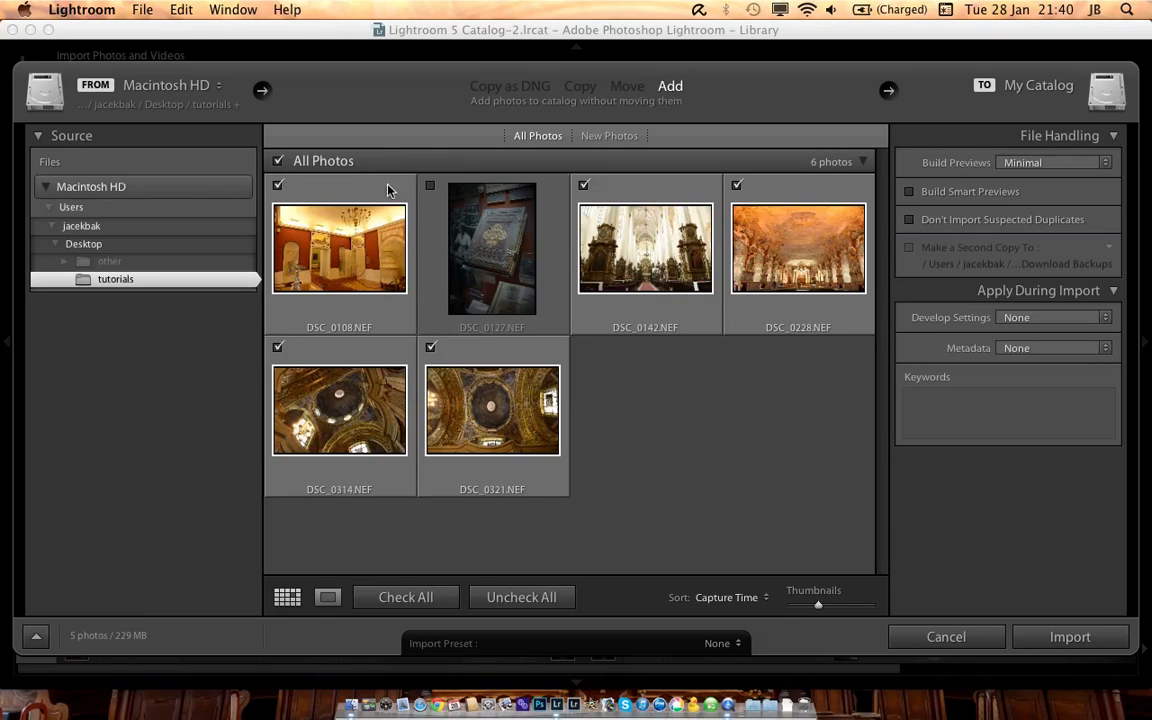
left_click(278, 185)
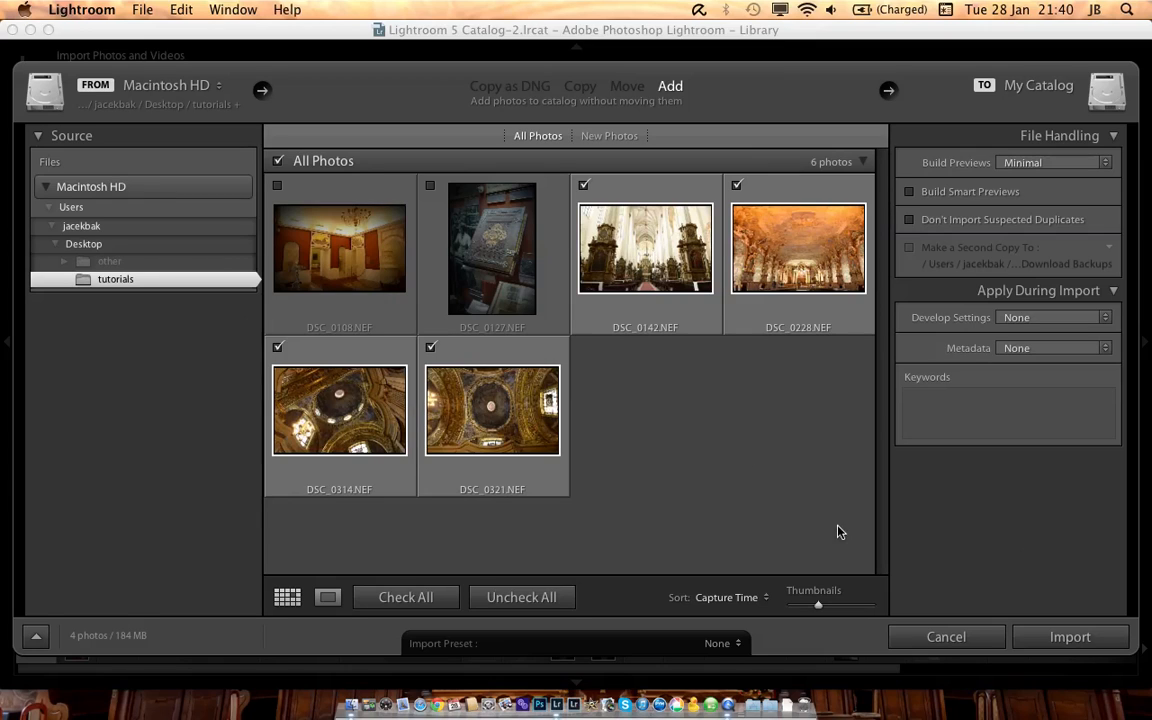
left_click(1069, 637)
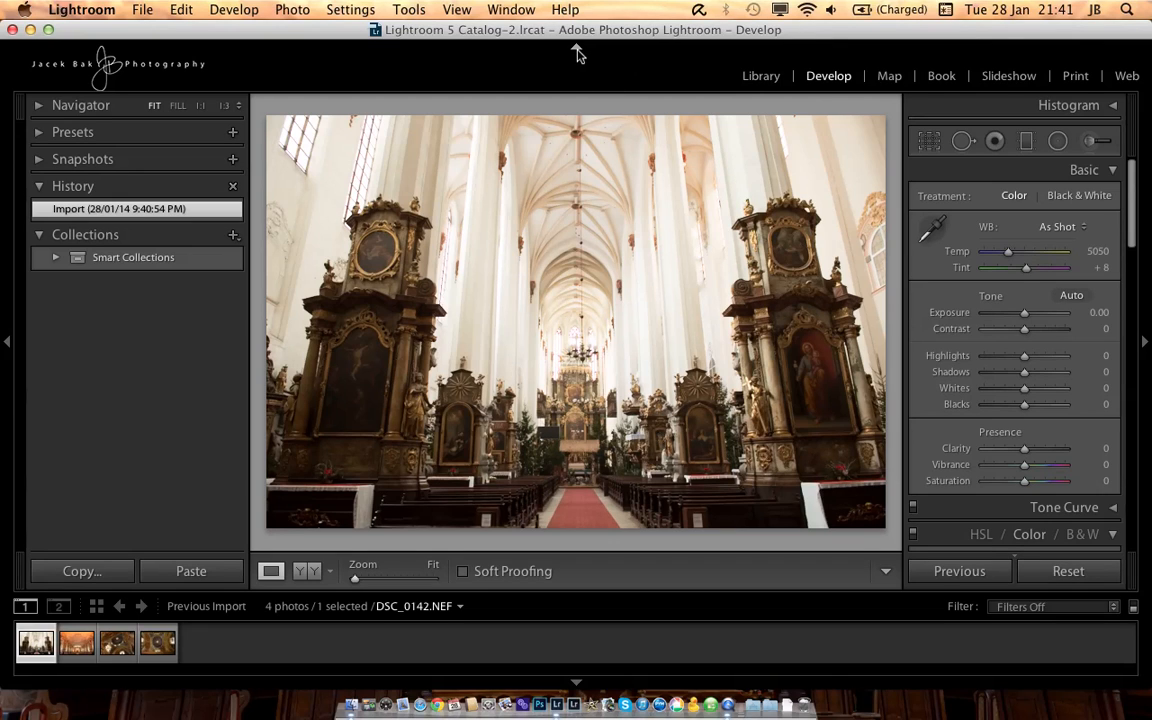
Step: Hide the module picker and the Navigator/History side of the workspace, and filter the filmstrip to flagged and unflagged photos
left_click(577, 50)
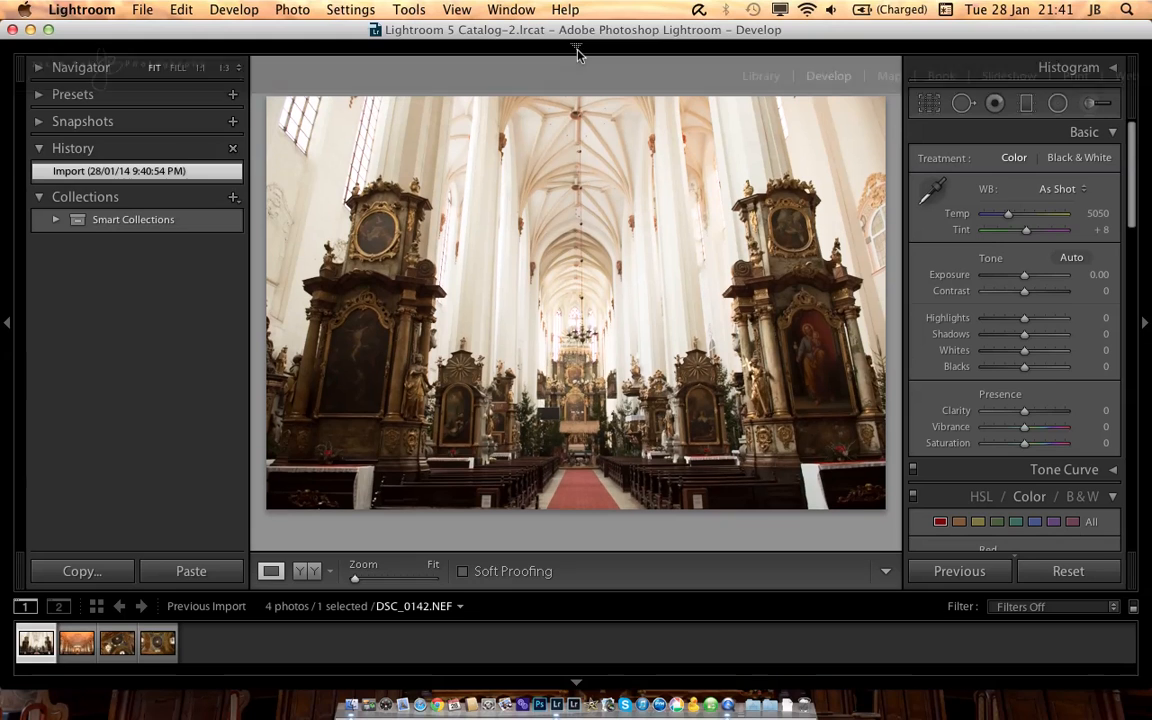
left_click(7, 330)
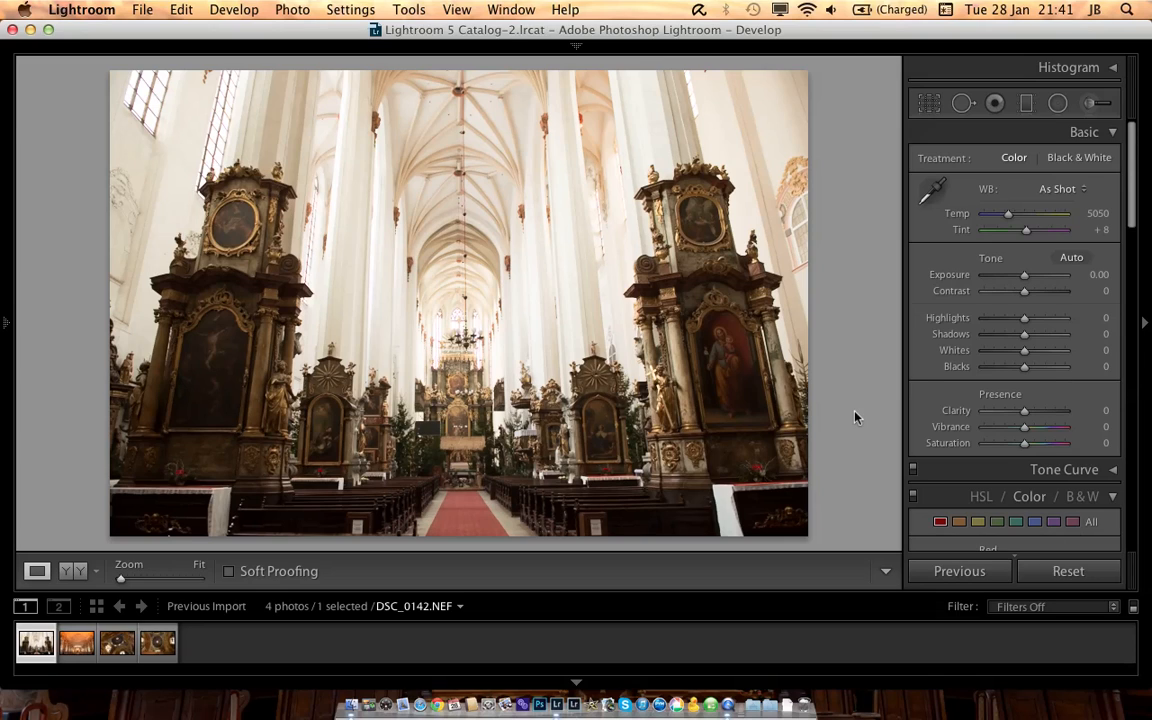
left_click(1040, 610)
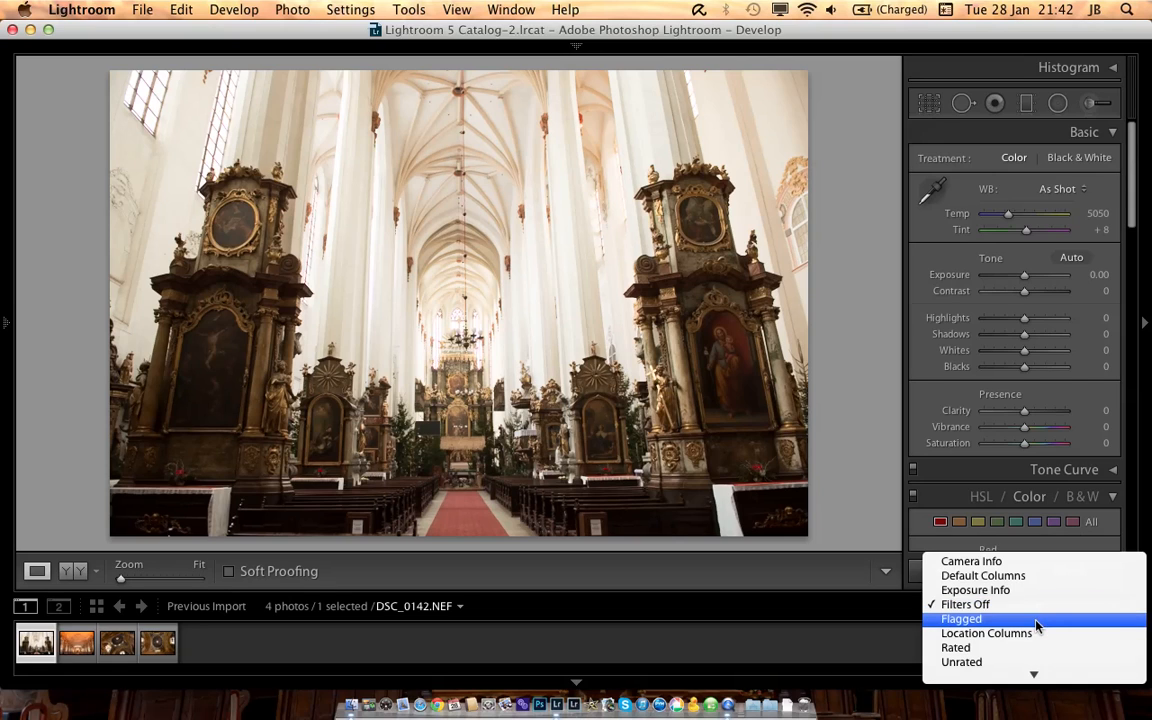
left_click(1036, 620)
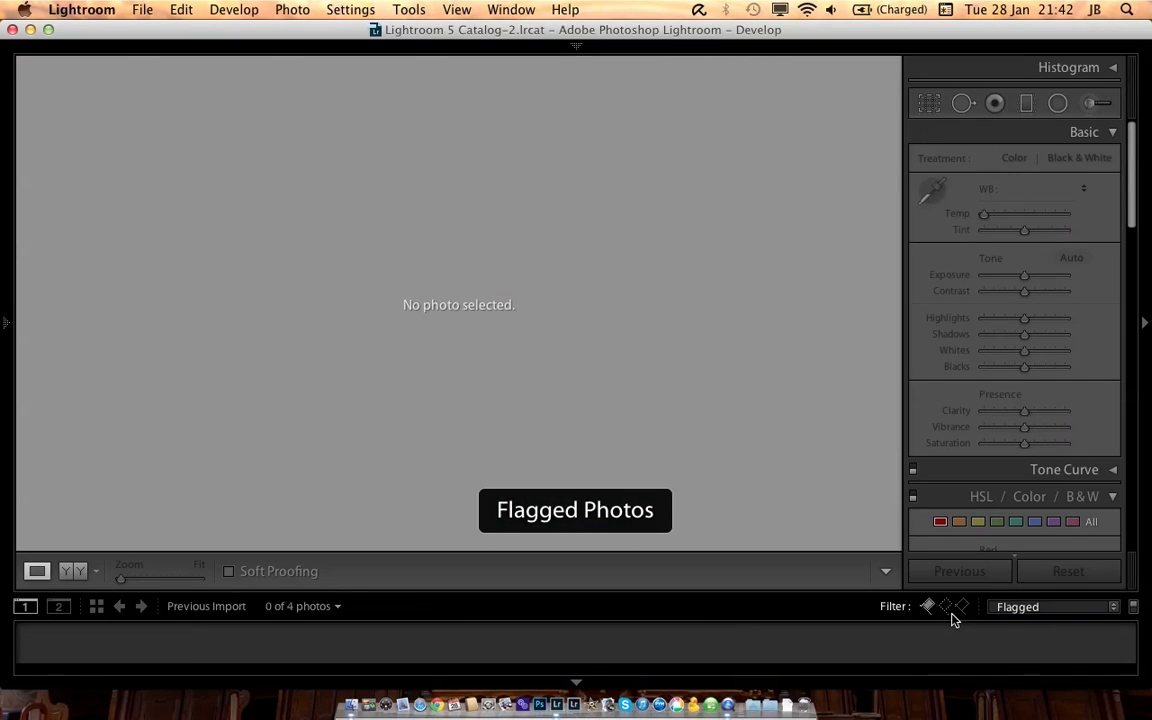
left_click(947, 609)
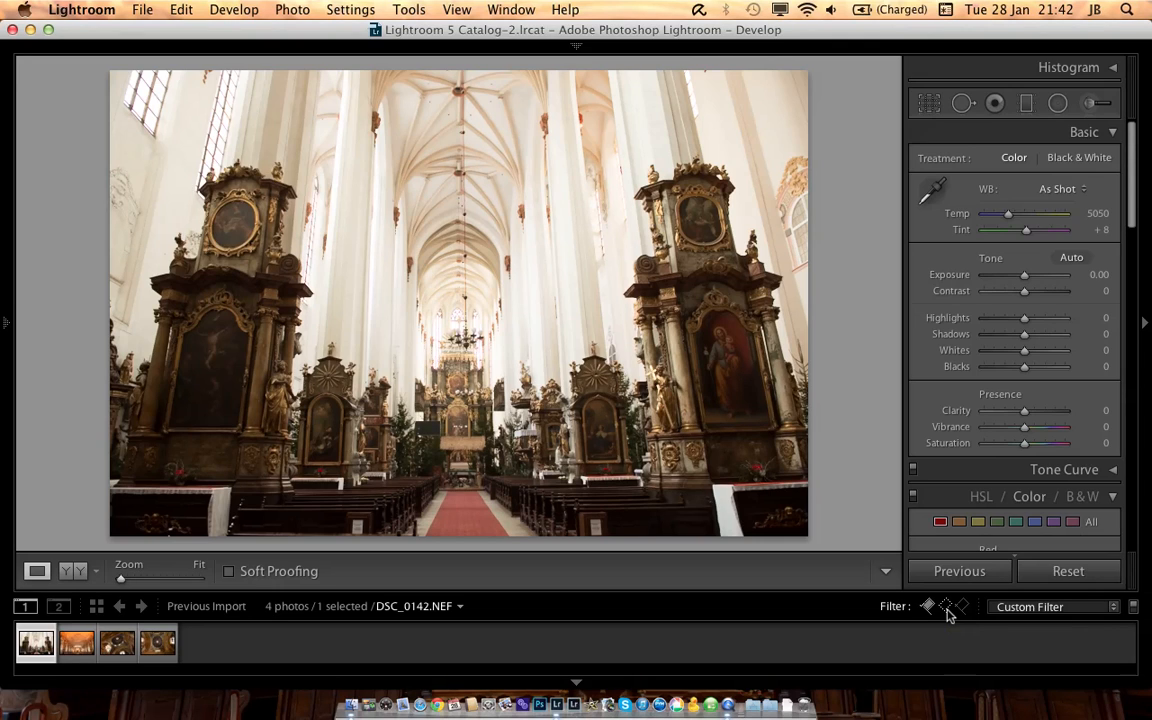
Step: Reject DSC_0142.NEF and DSC_0321.NEF, flag DSC_0314.NEF as a pick, and return to DSC_0228.NEF
key("x")
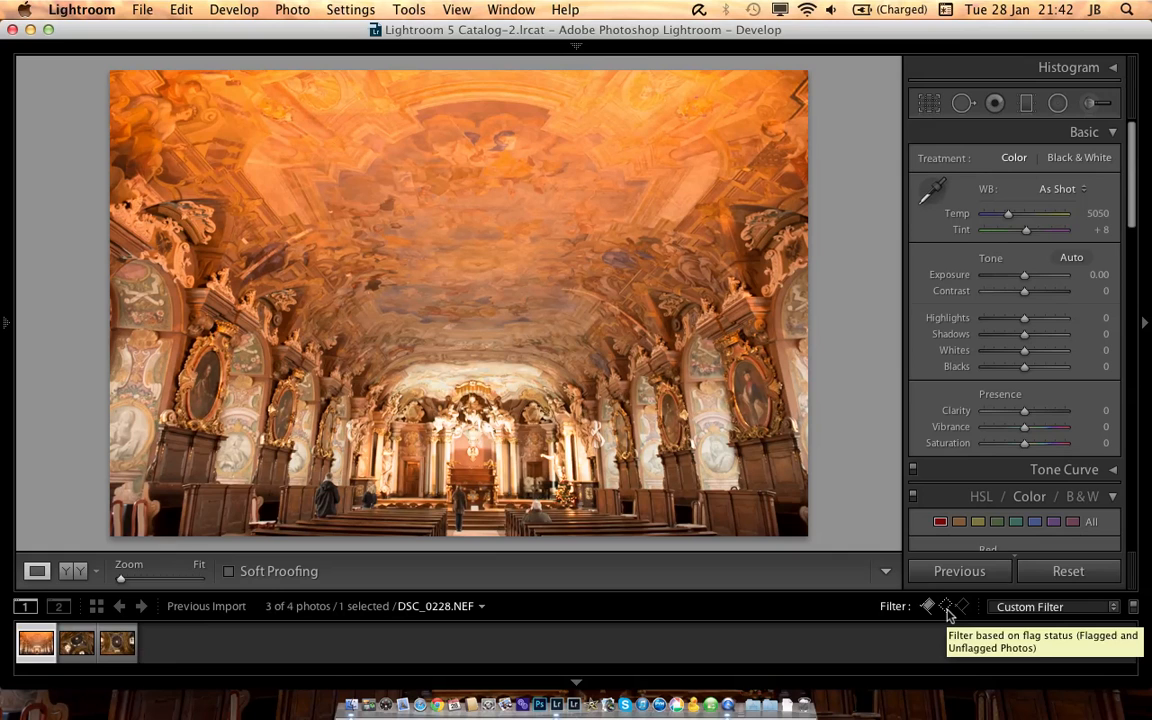
key("x")
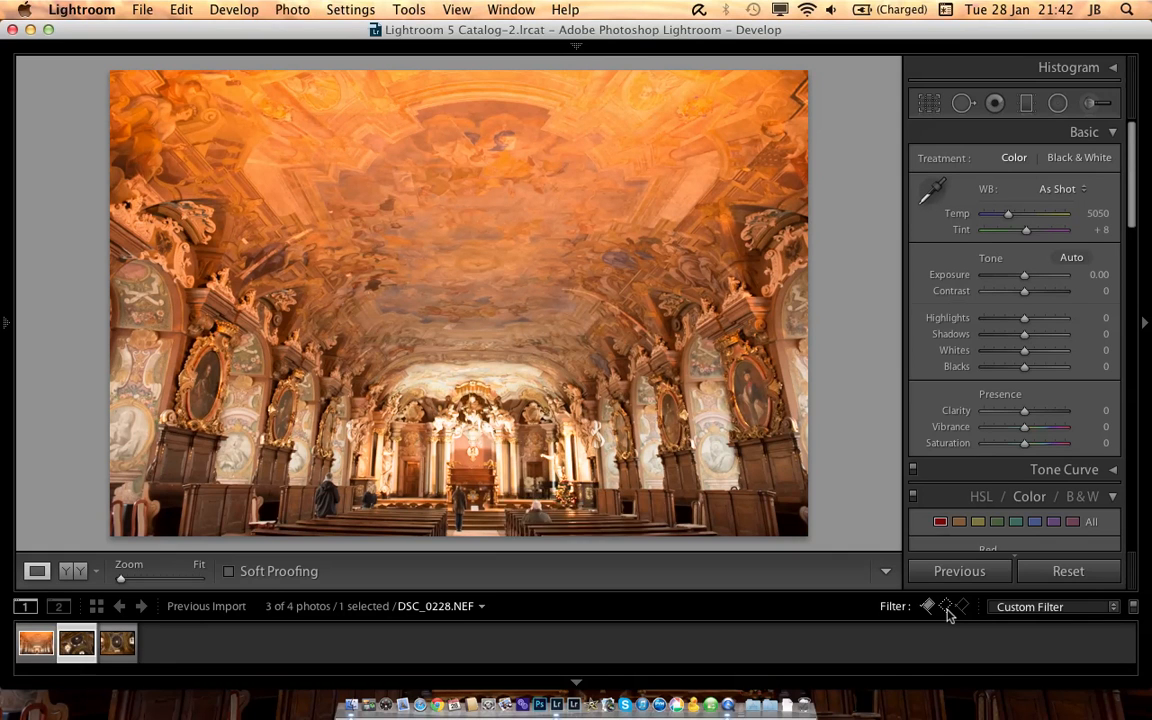
key("Right")
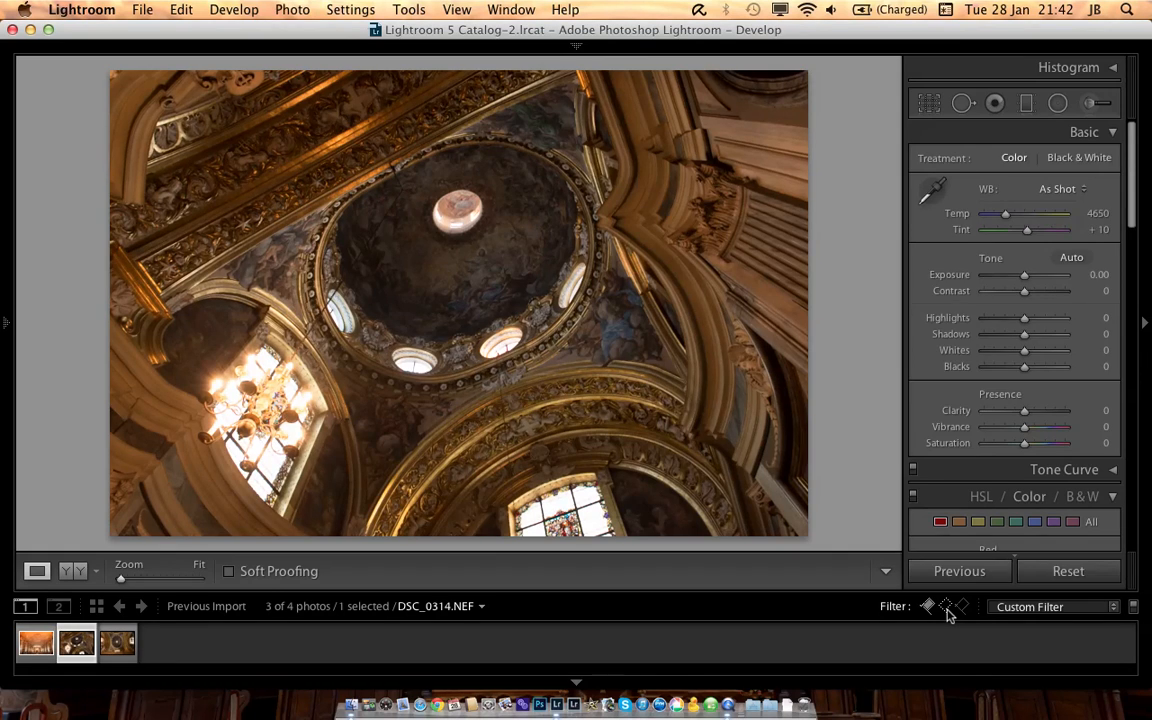
key("p")
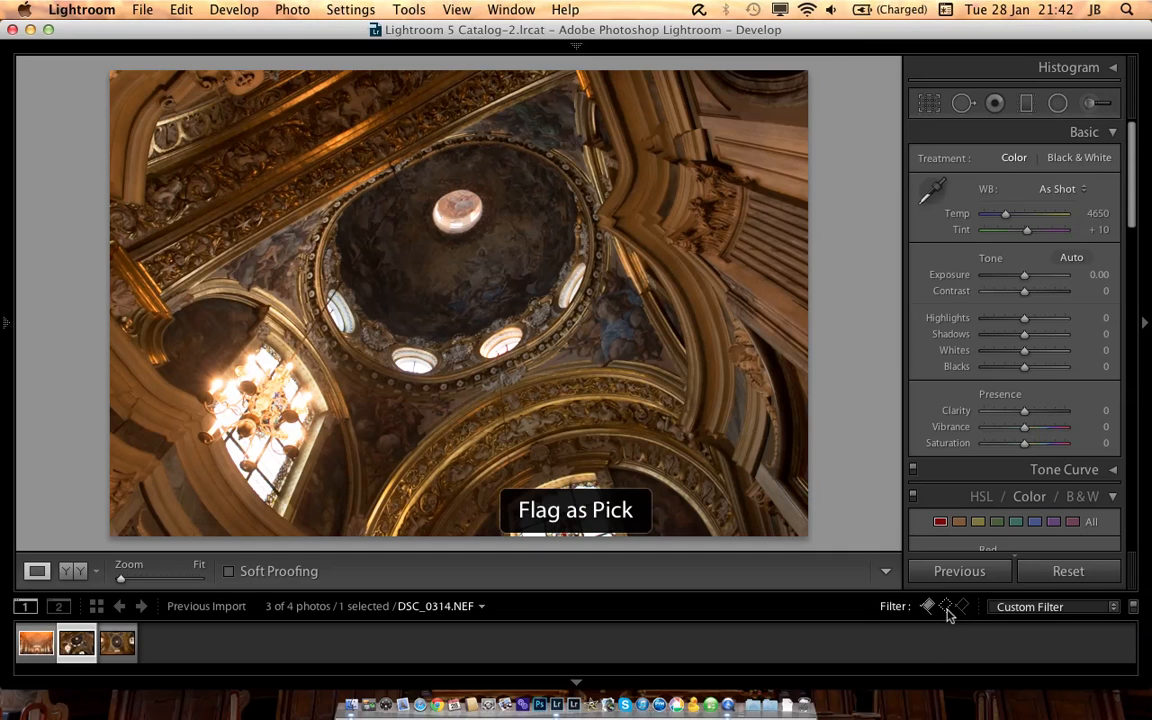
key("Right")
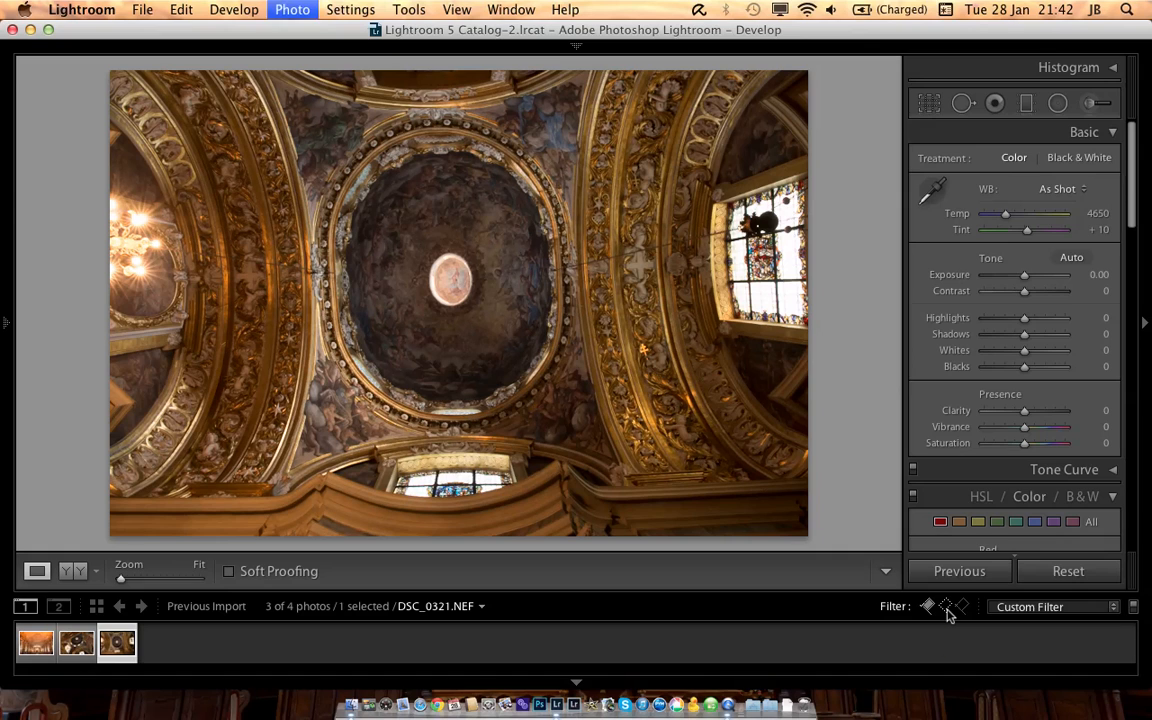
key("x")
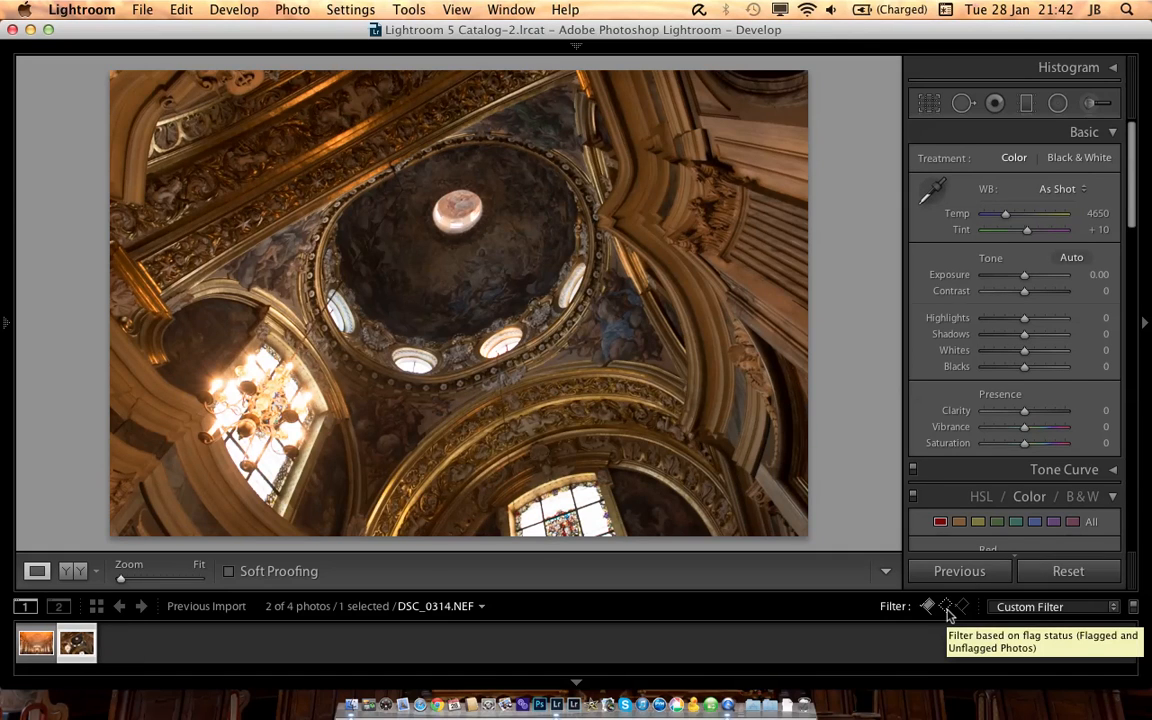
key("Left")
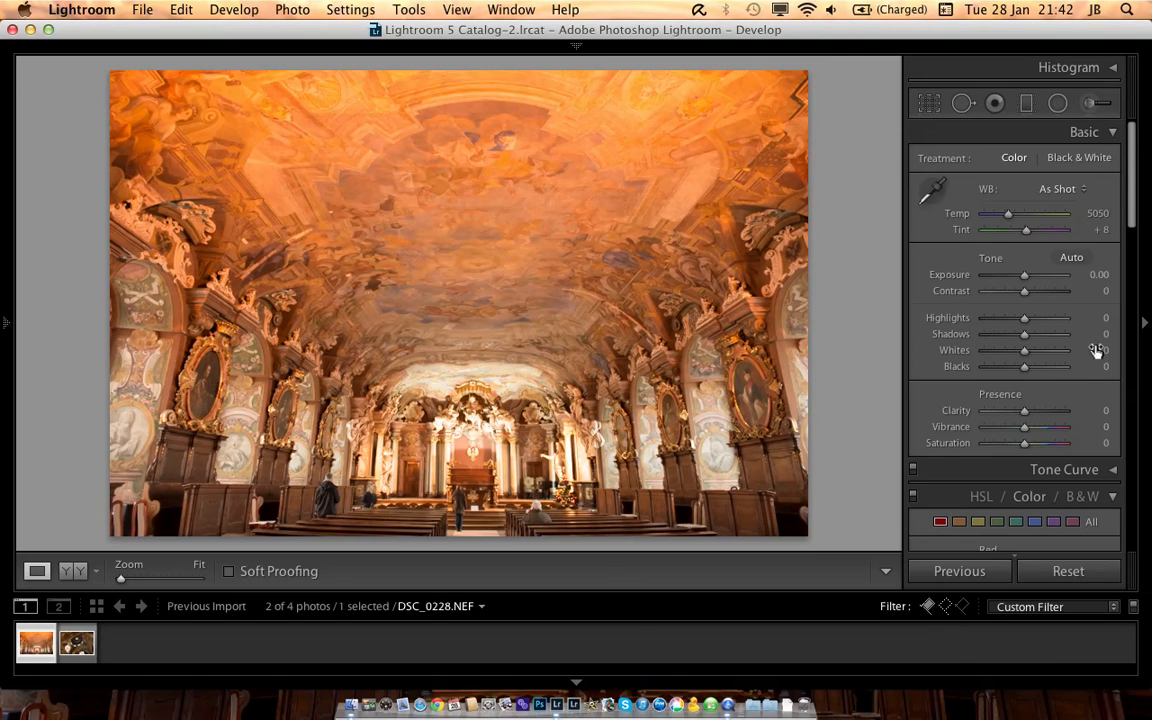
Step: Try the Camera Landscape calibration profile on DSC_0228.NEF, and set the profile to Camera Portrait
scroll(1058, 336, "down", 4)
scroll(1058, 336, "down", 15)
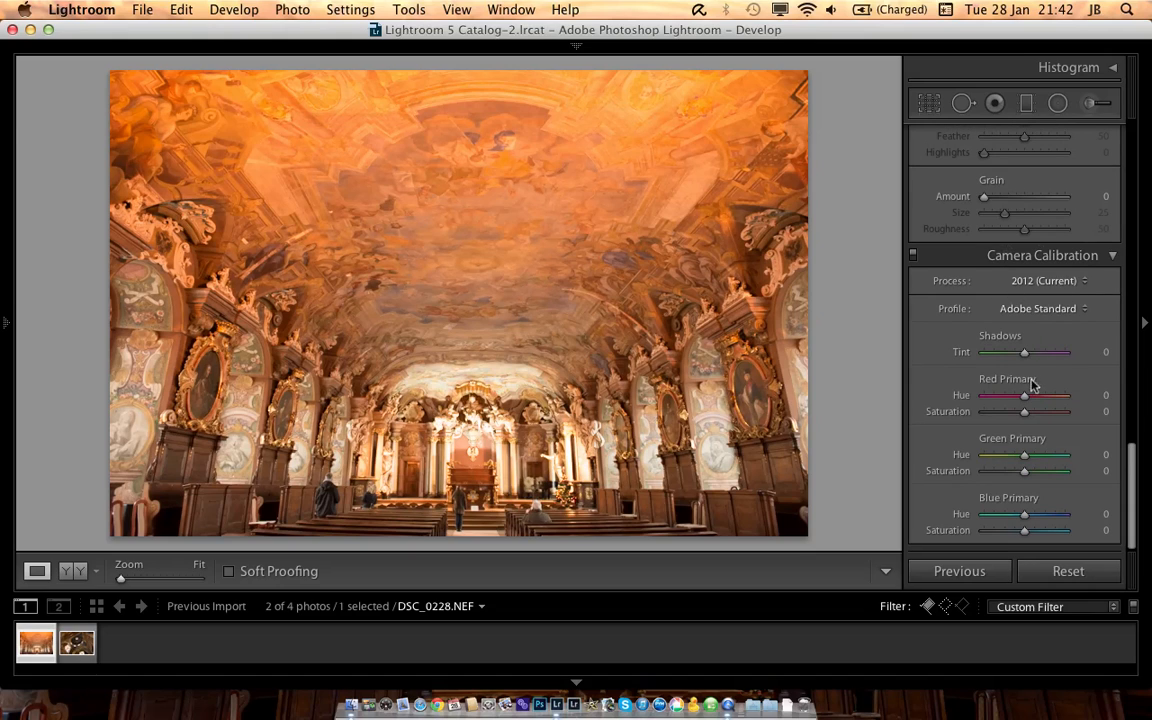
left_click(1049, 312)
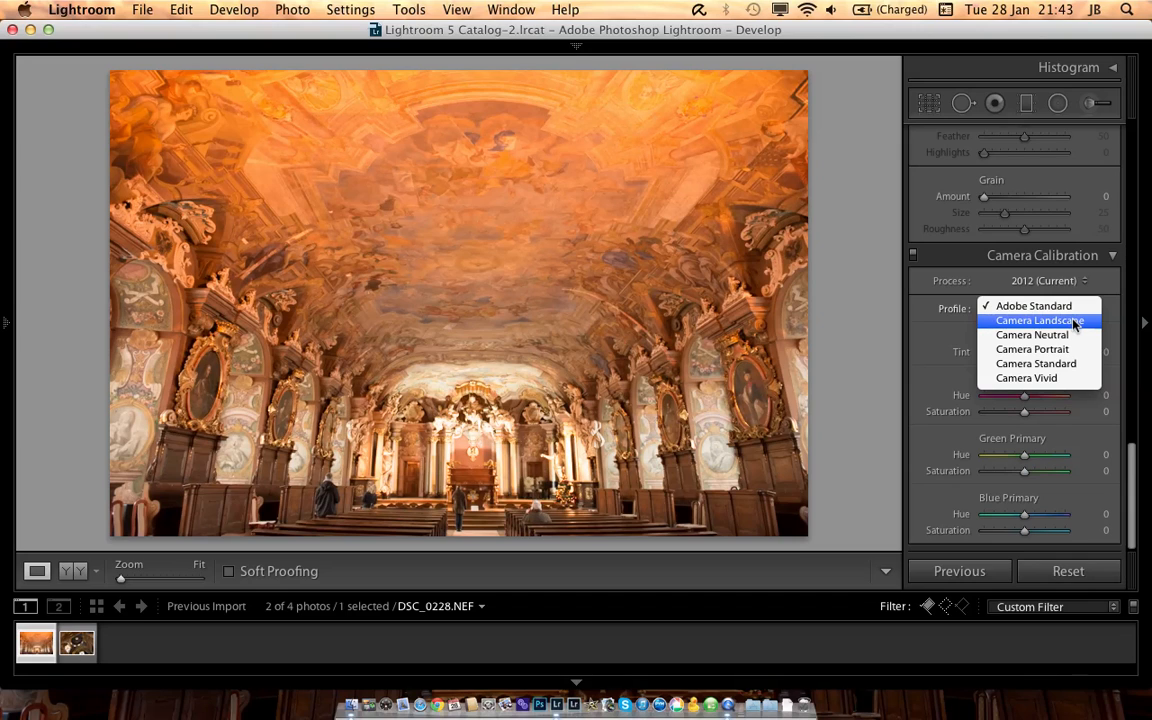
key("Escape")
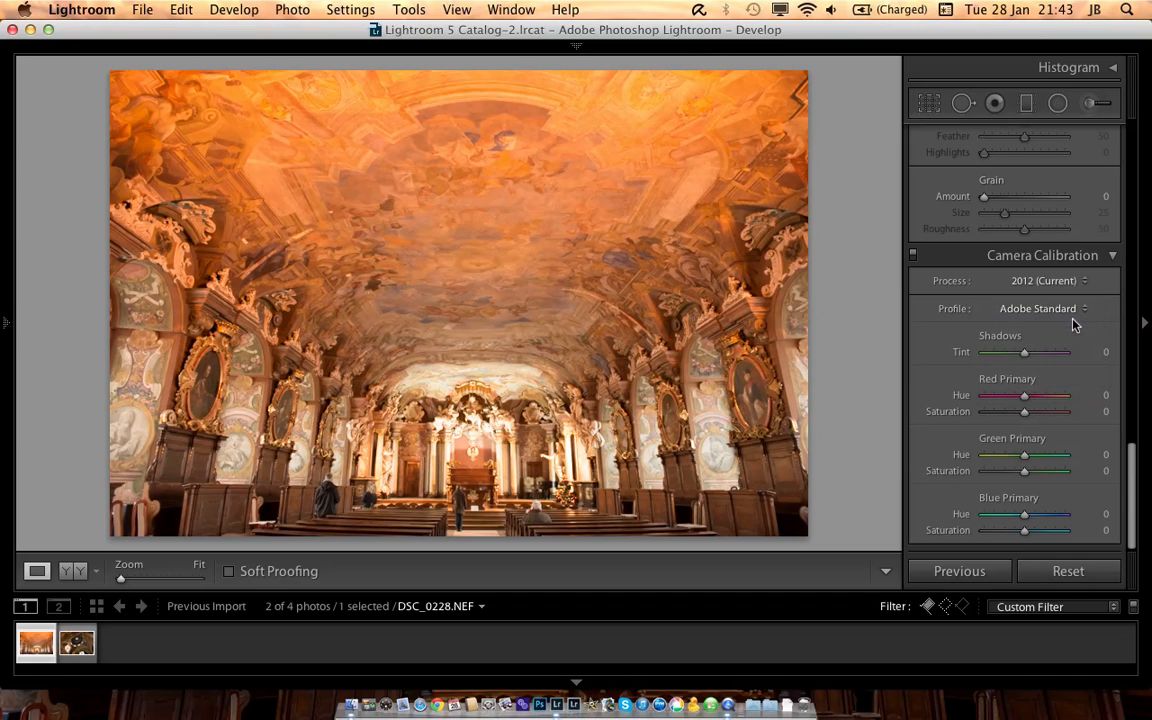
left_click(1061, 313)
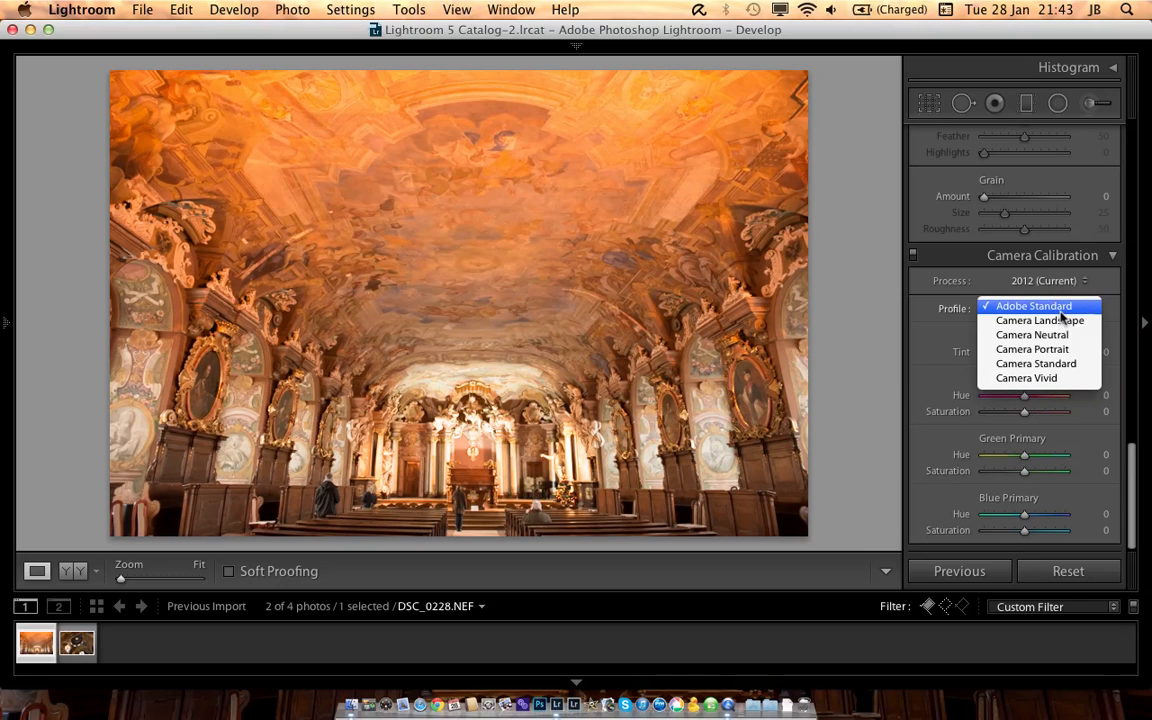
left_click(1062, 322)
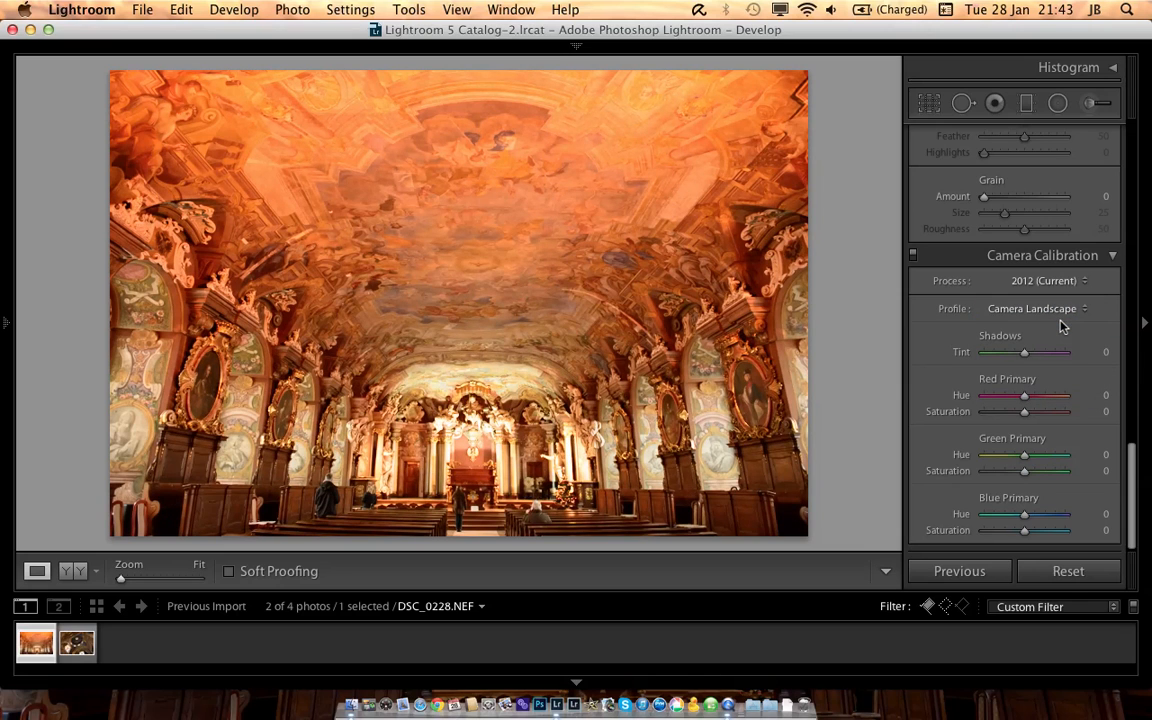
left_click(1063, 310)
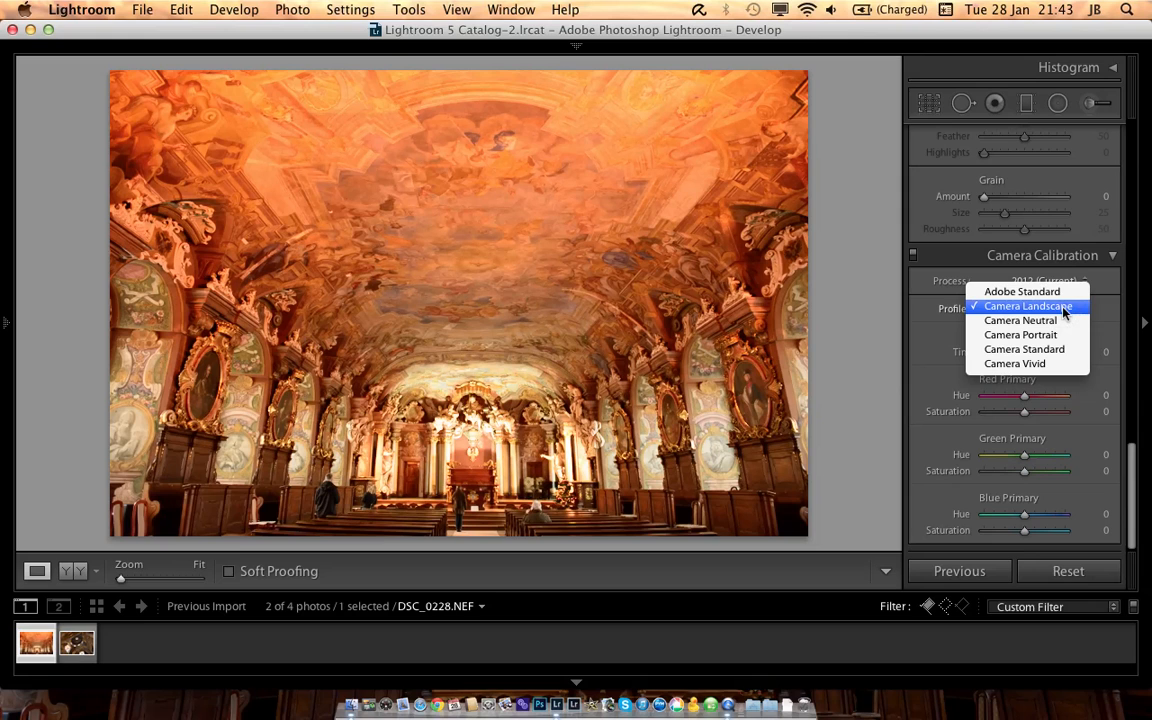
left_click(1062, 335)
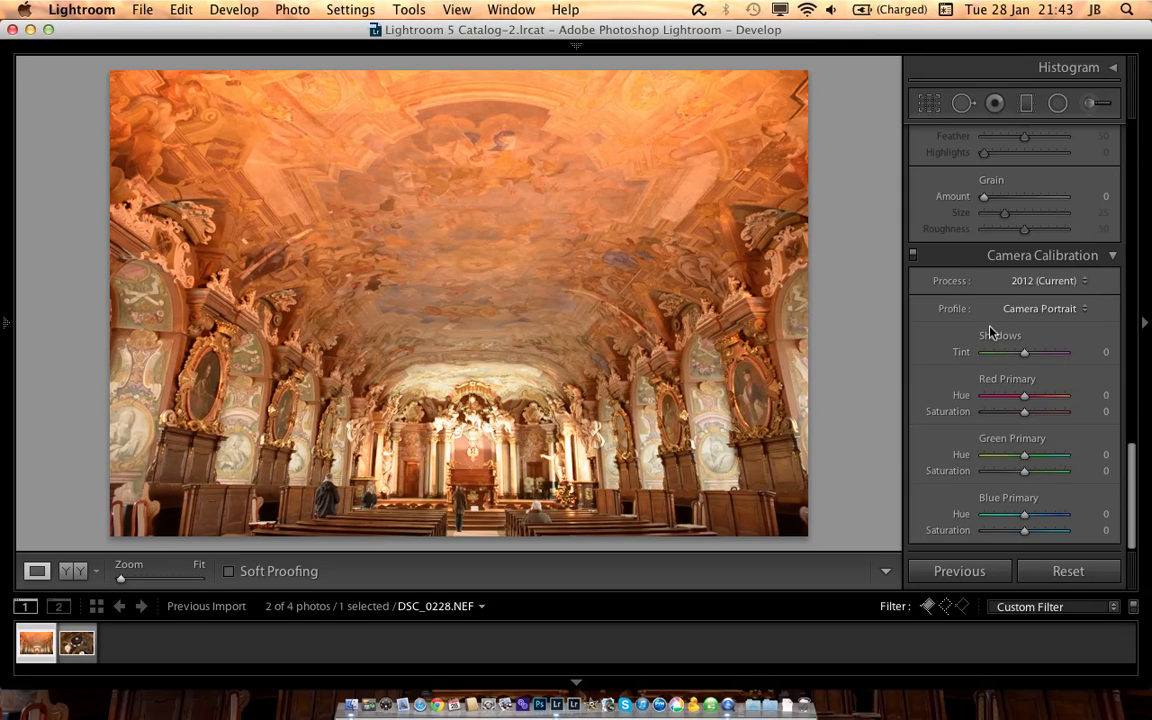
Step: Set the post-crop vignetting amount to -35
scroll(1008, 390, "up", 5)
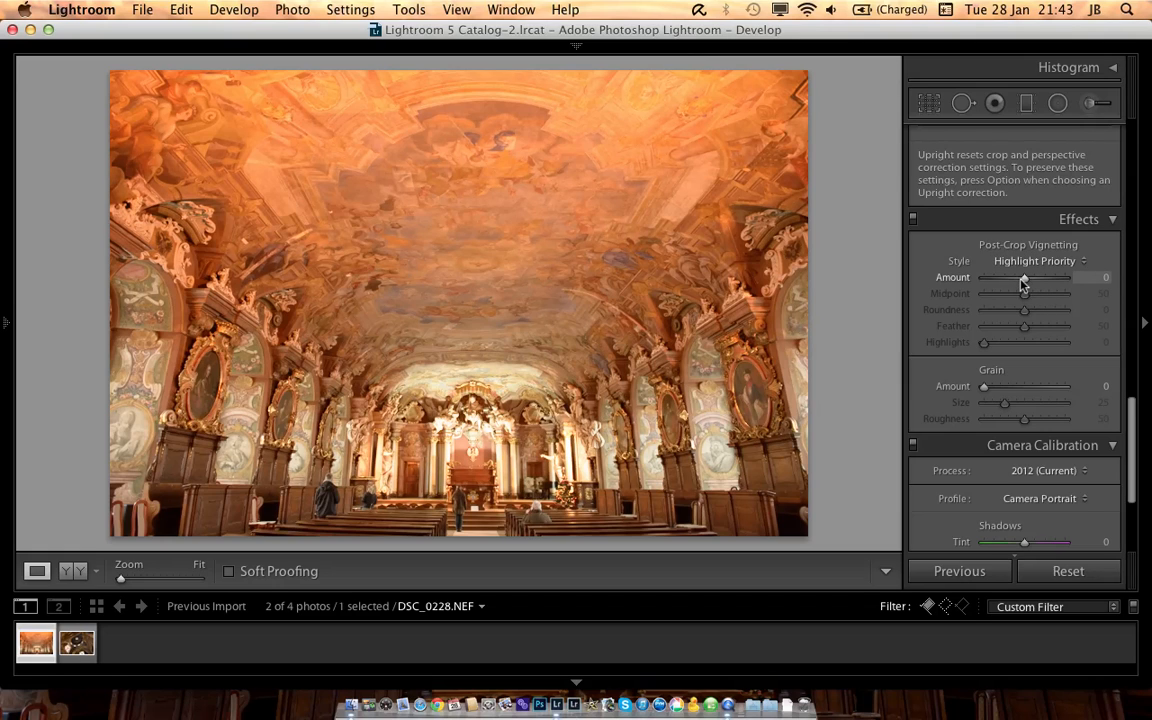
left_click_drag(1022, 284, 1010, 282)
Step: Enable lens profile corrections and chromatic aberration removal for the photo
scroll(1012, 281, "up", 3)
scroll(1014, 281, "up", 2)
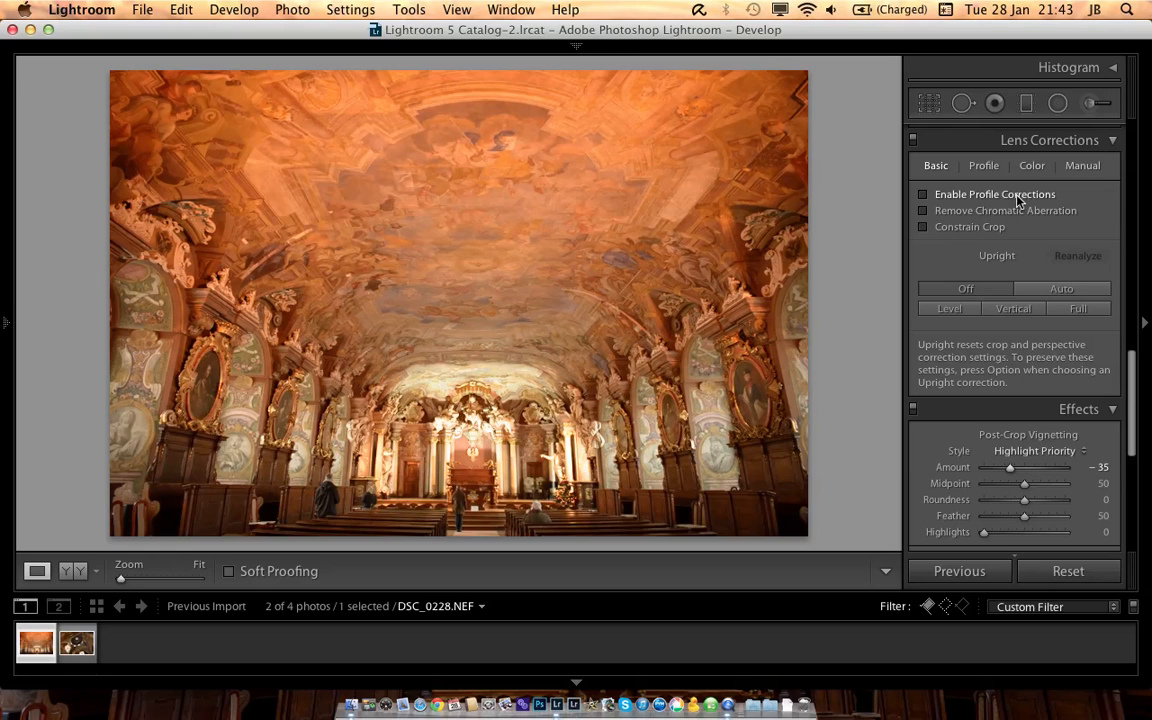
left_click(1016, 197)
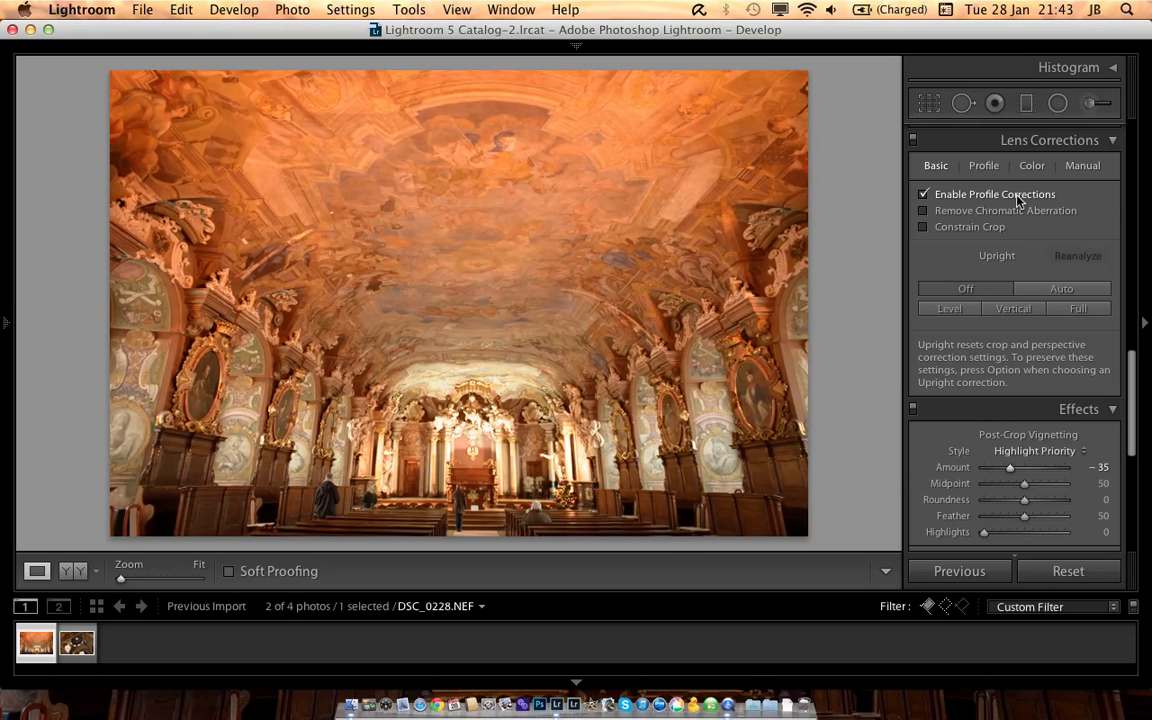
left_click(1019, 210)
Step: Correct the photo's perspective manually with a vertical lens transform of -17
scroll(1023, 221, "up", 2)
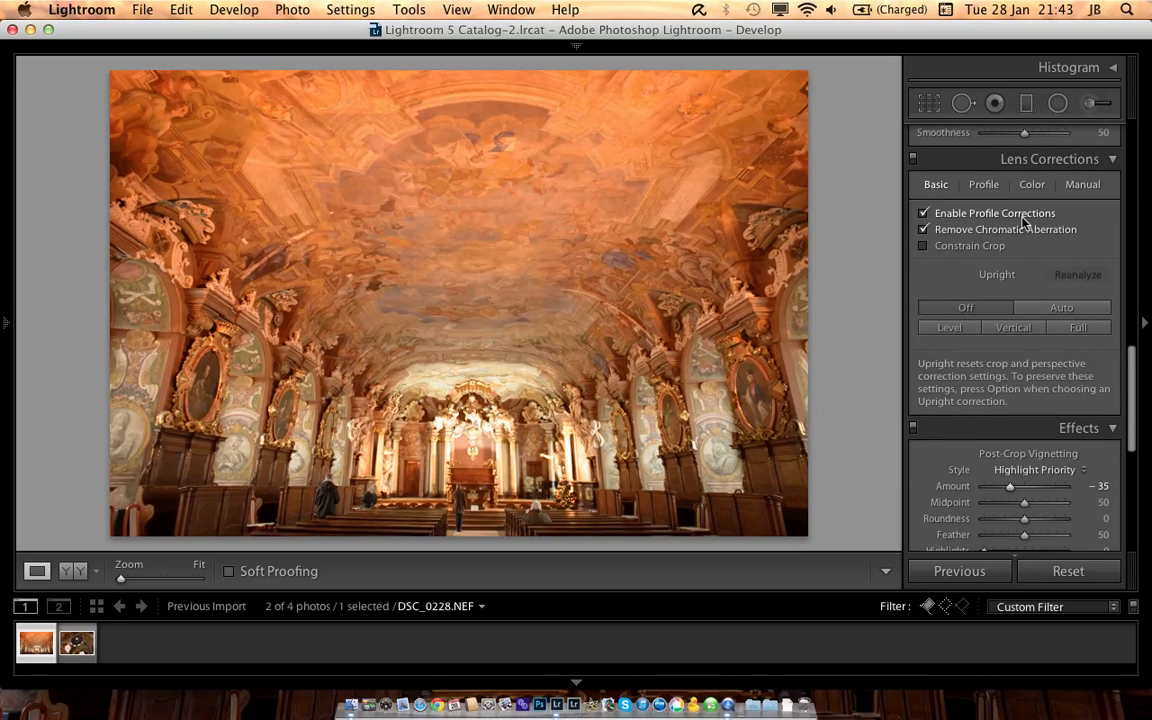
scroll(1023, 221, "up", 5)
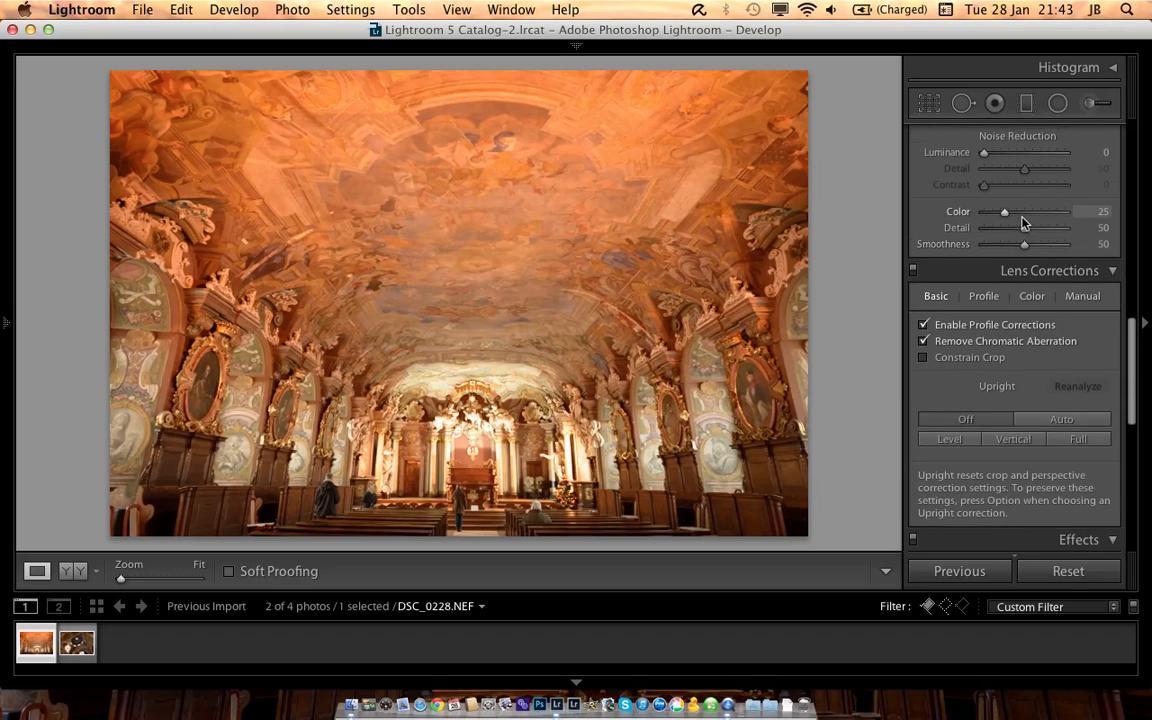
scroll(1023, 221, "up", 2)
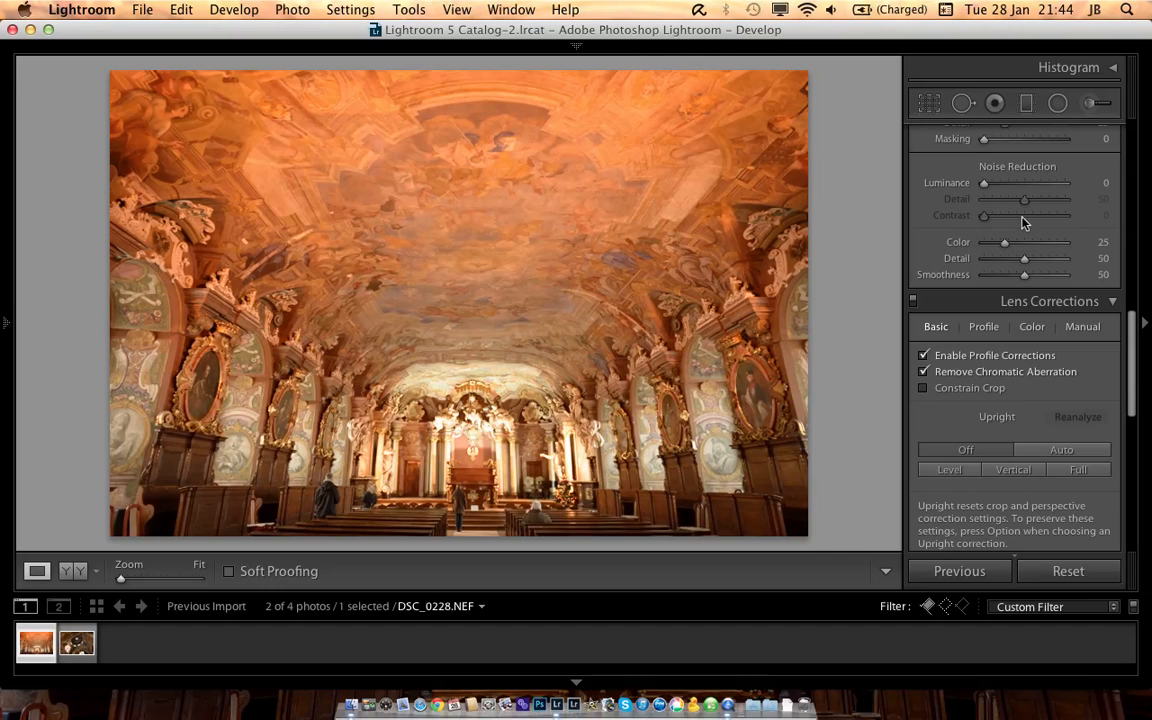
left_click(1083, 330)
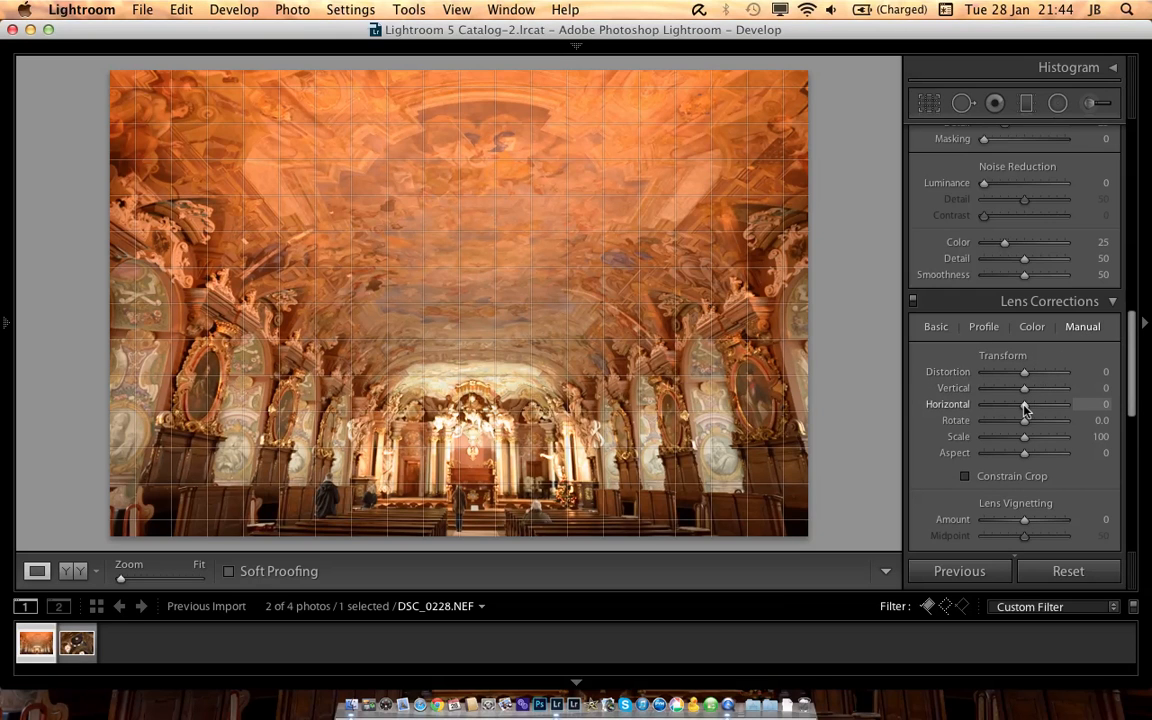
left_click_drag(1027, 389, 1021, 392)
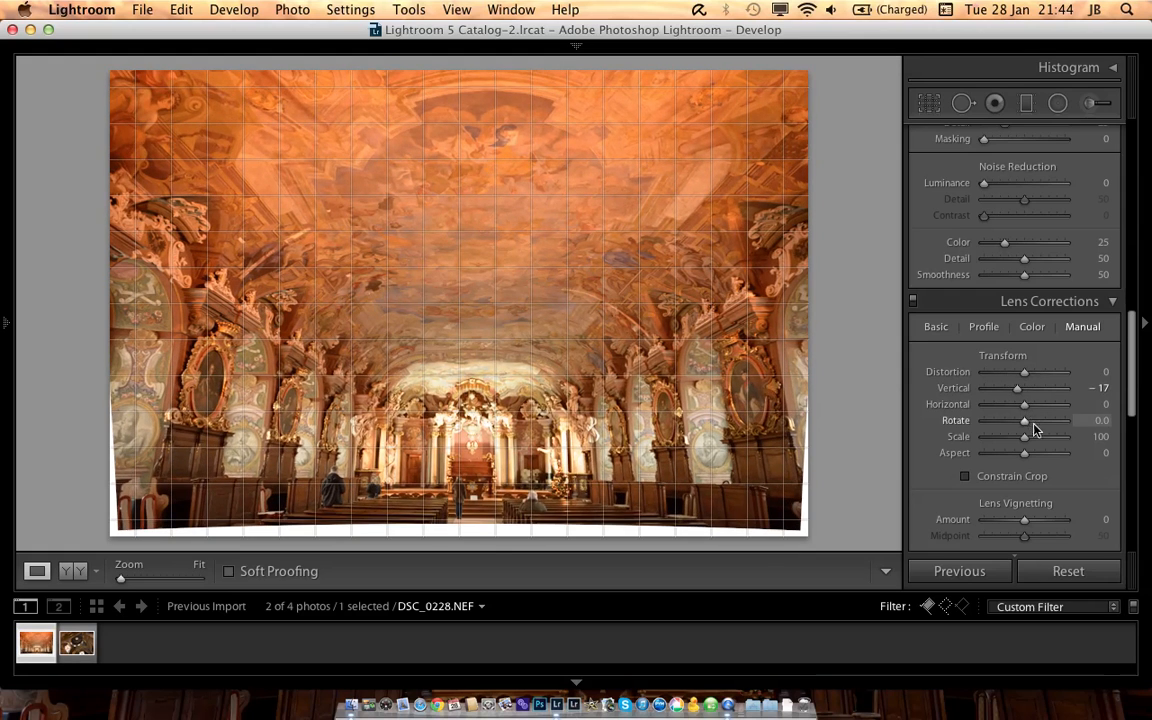
Step: Set the photo's rotate lens transform to -1.0
left_click_drag(1036, 437, 1024, 429)
double_click(962, 437)
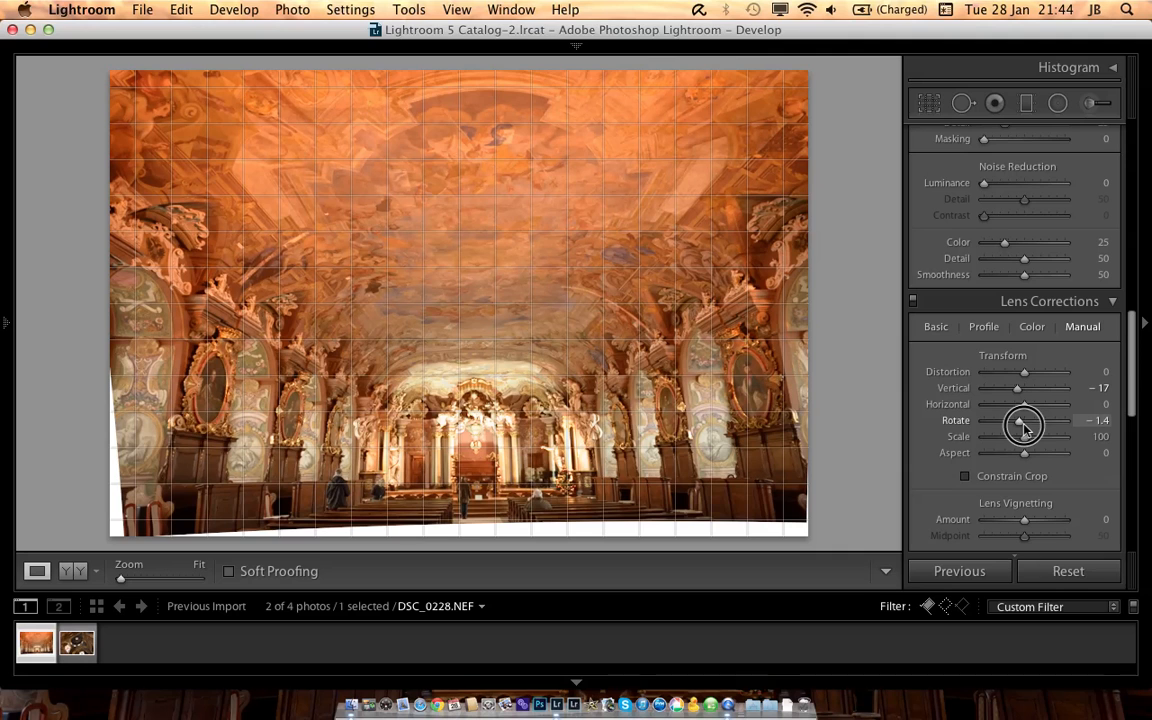
left_click_drag(1024, 429, 1025, 428)
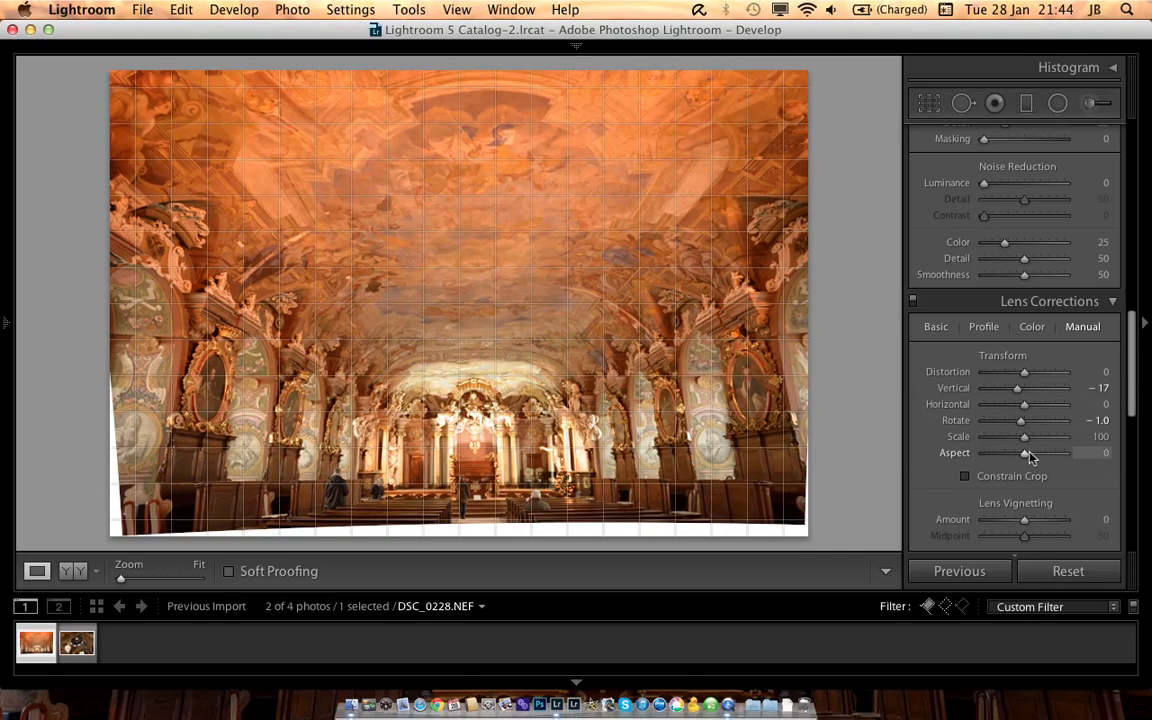
Step: Try a lens transform scale of 112, reset it to 100, and constrain the crop to remove the white edges
left_click_drag(1024, 441, 1032, 443)
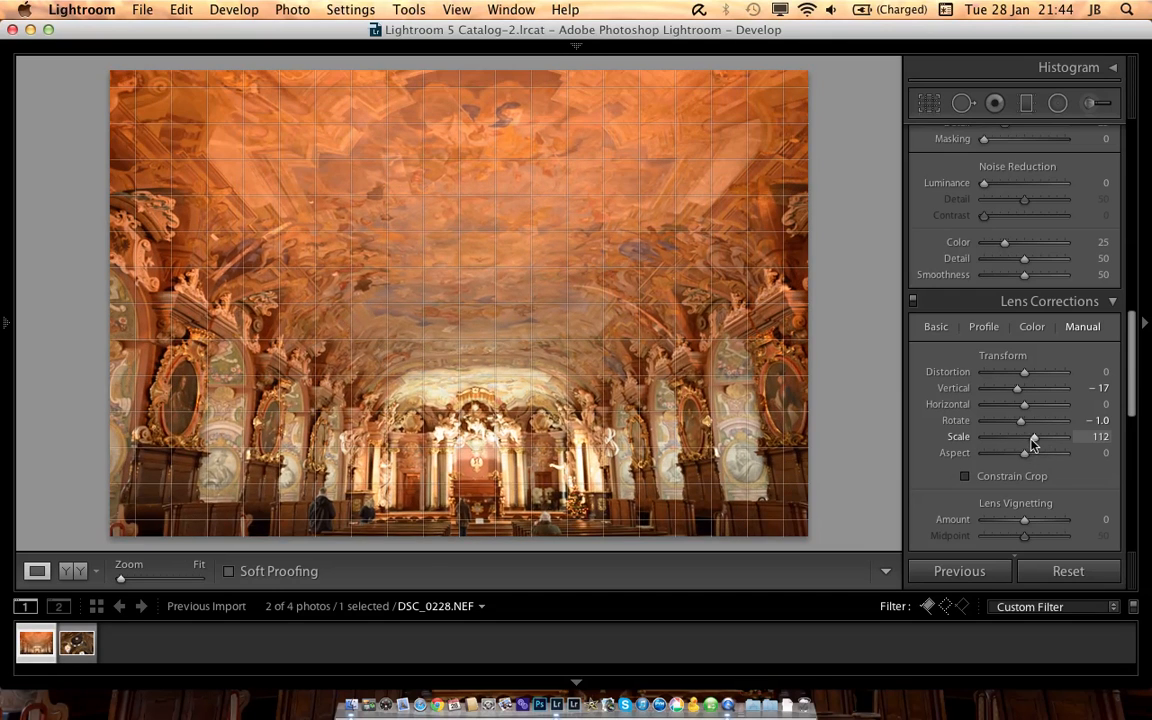
double_click(965, 441)
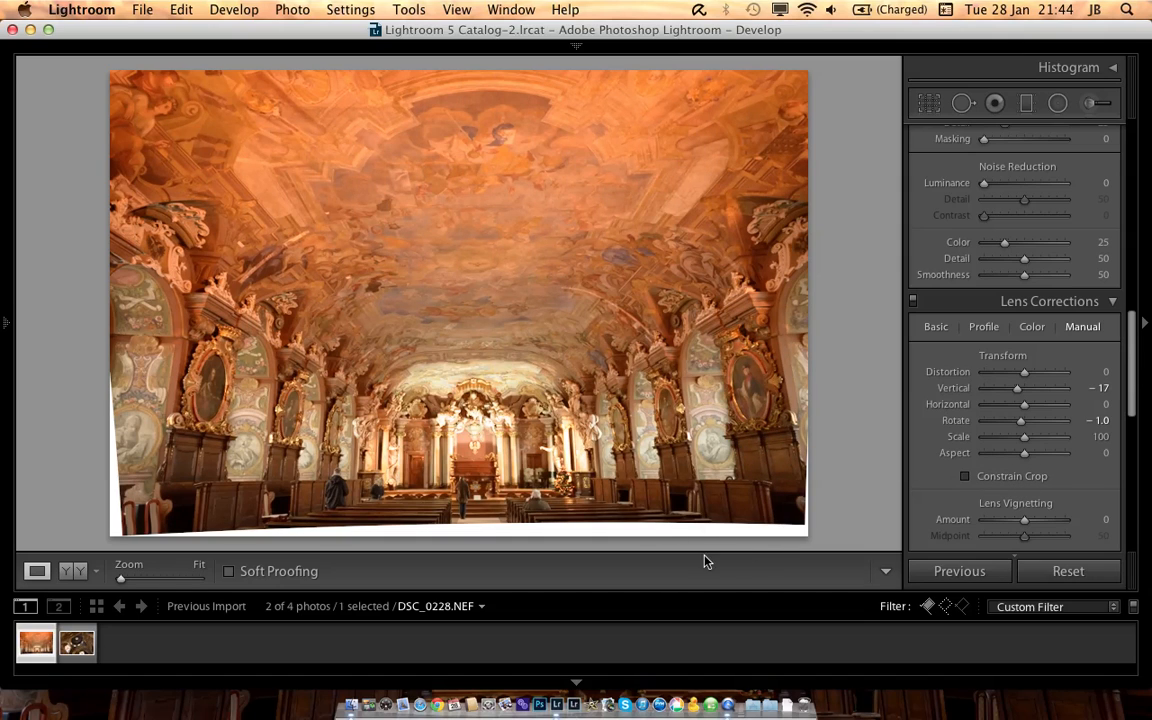
left_click(1014, 477)
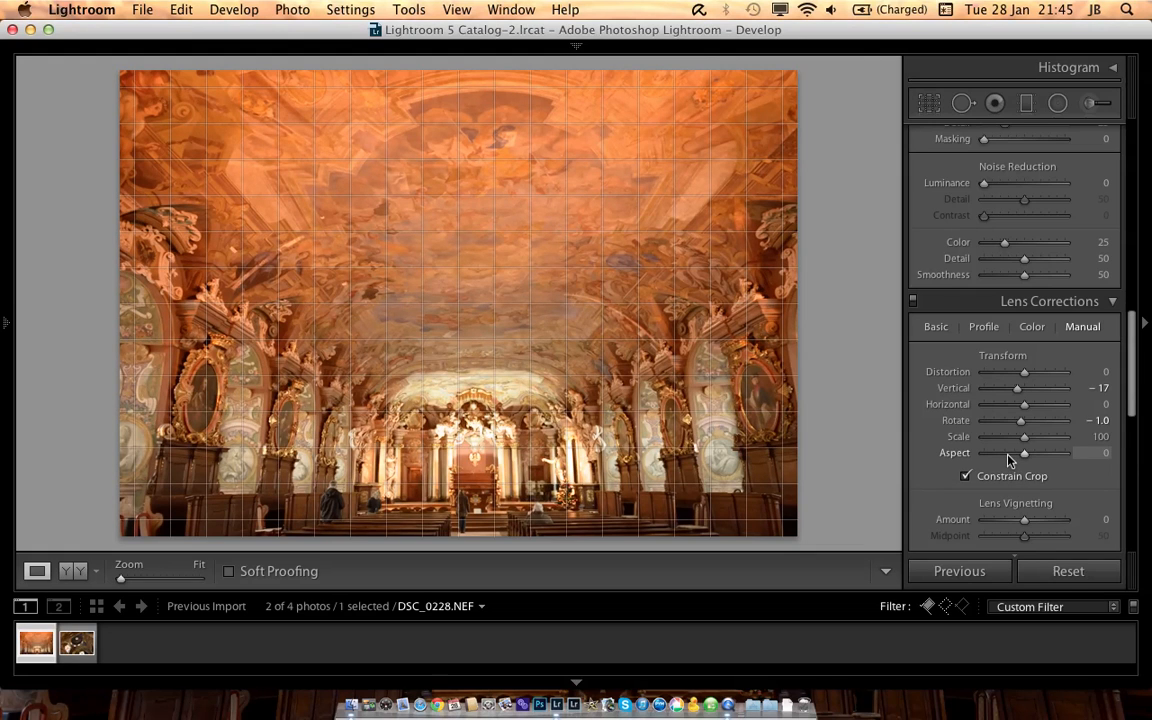
Step: Set sharpening to amount 89 with masking 67, and luminance noise reduction to 45
scroll(1008, 458, "up", 4)
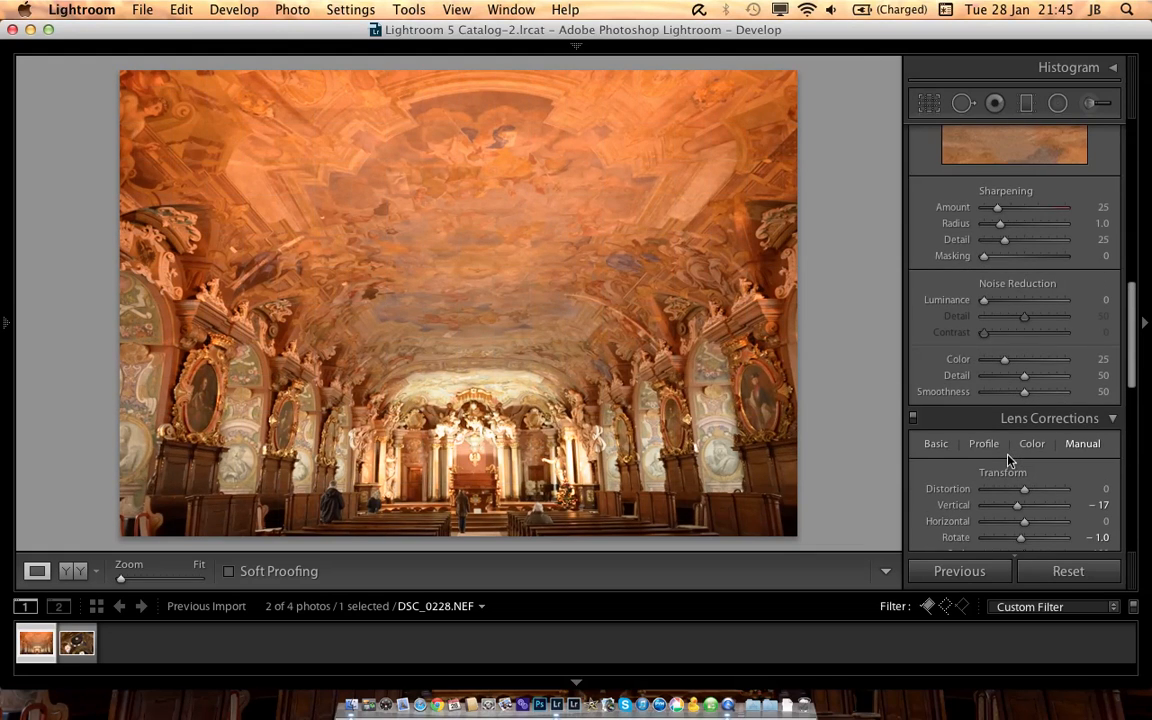
scroll(1008, 437, "up", 5)
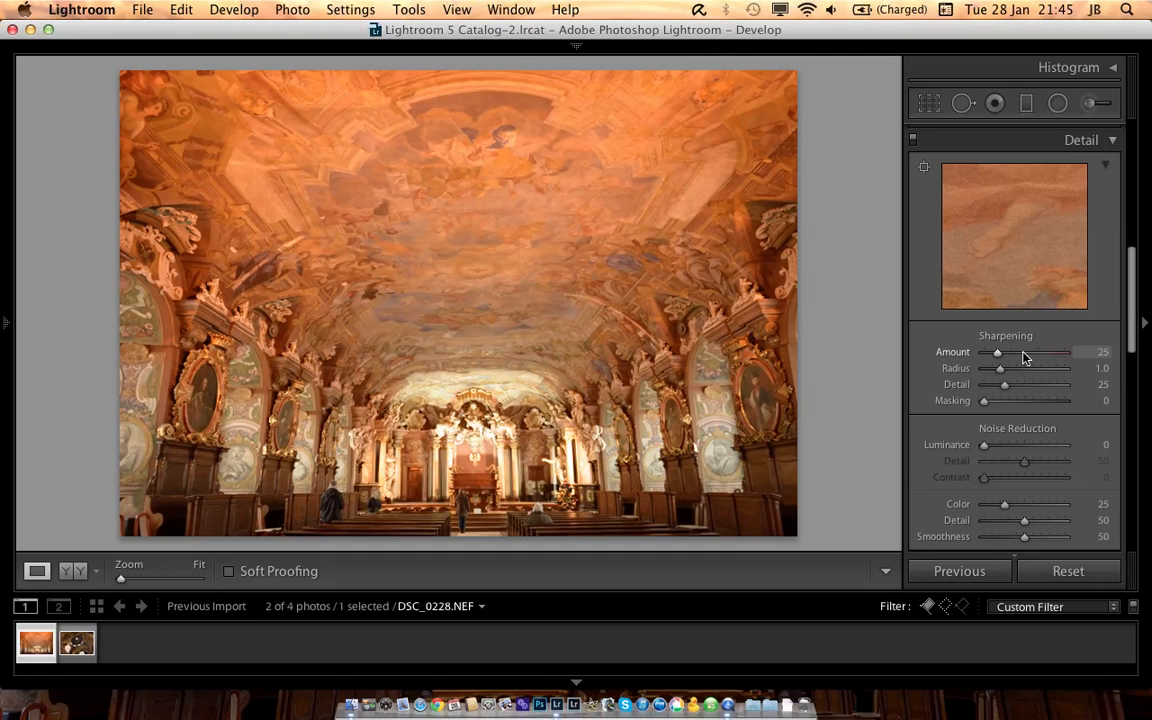
left_click(1027, 353)
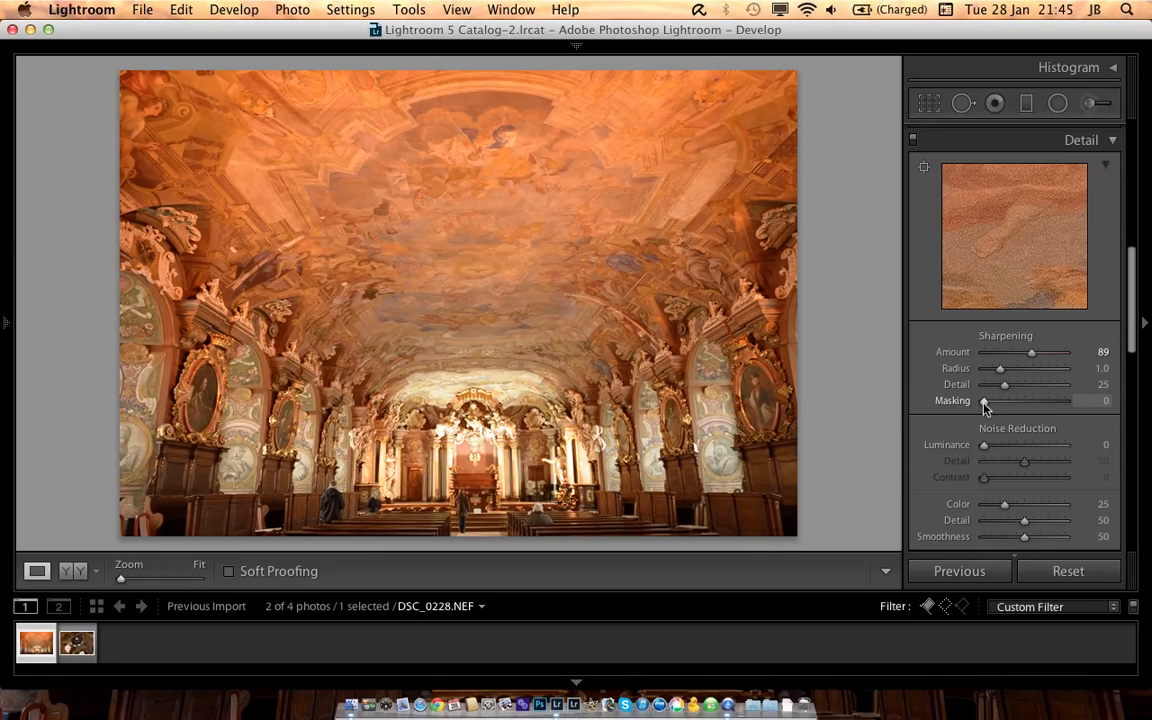
key("alt")
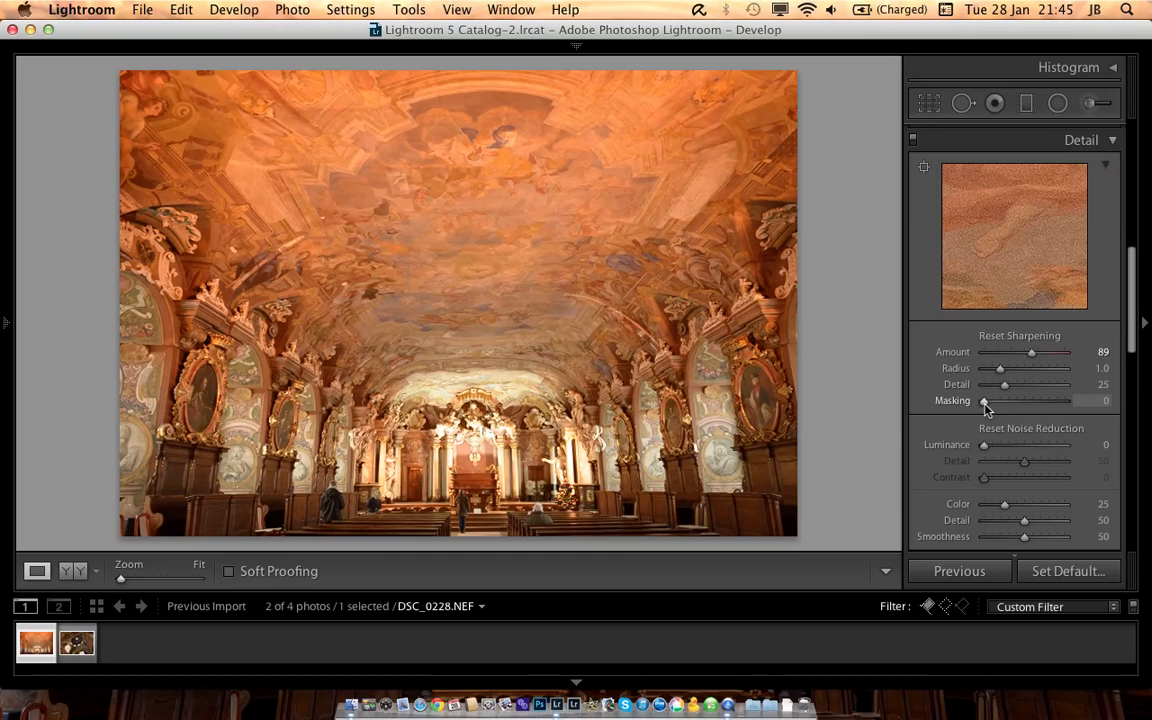
left_click_drag(986, 408, 1037, 405)
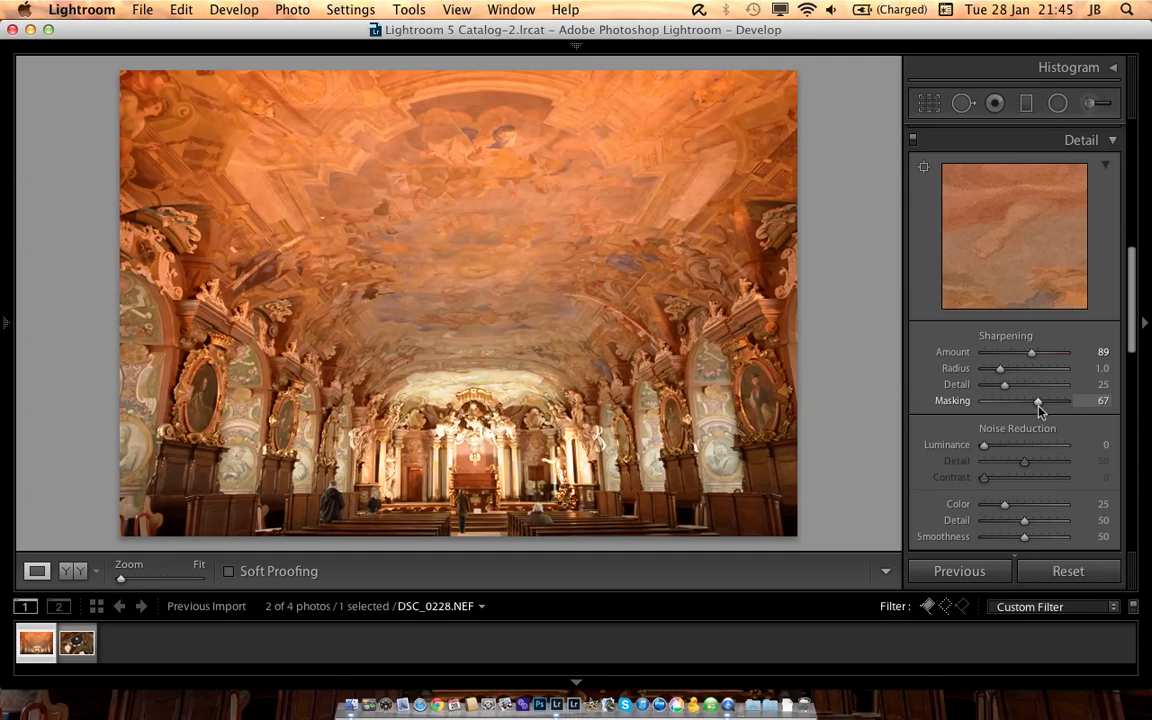
left_click_drag(985, 445, 1021, 449)
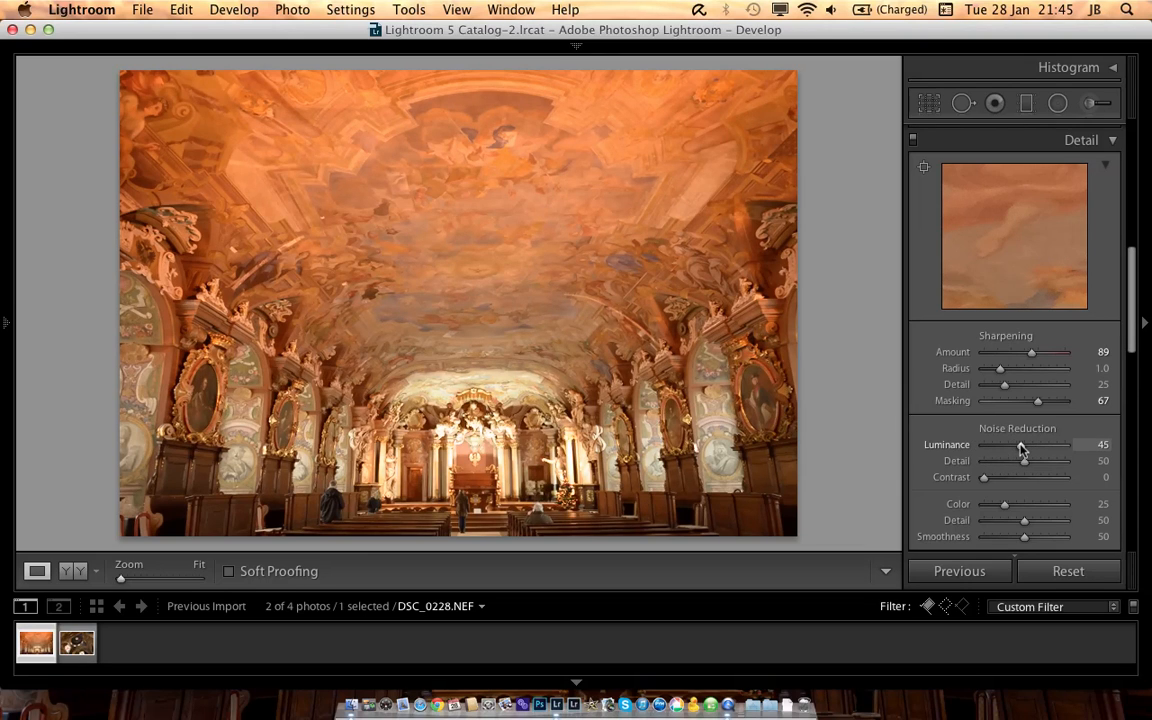
Step: Force quit the background application with the red umbrella icon
scroll(1021, 448, "up", 10)
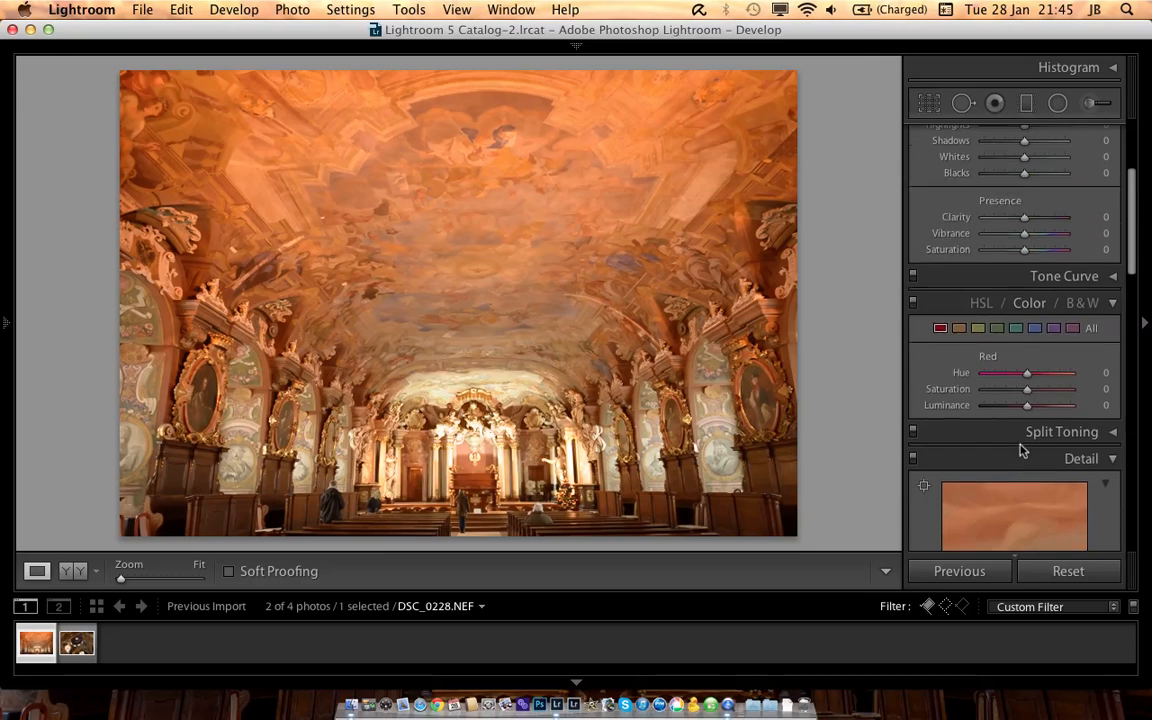
scroll(1021, 448, "up", 5)
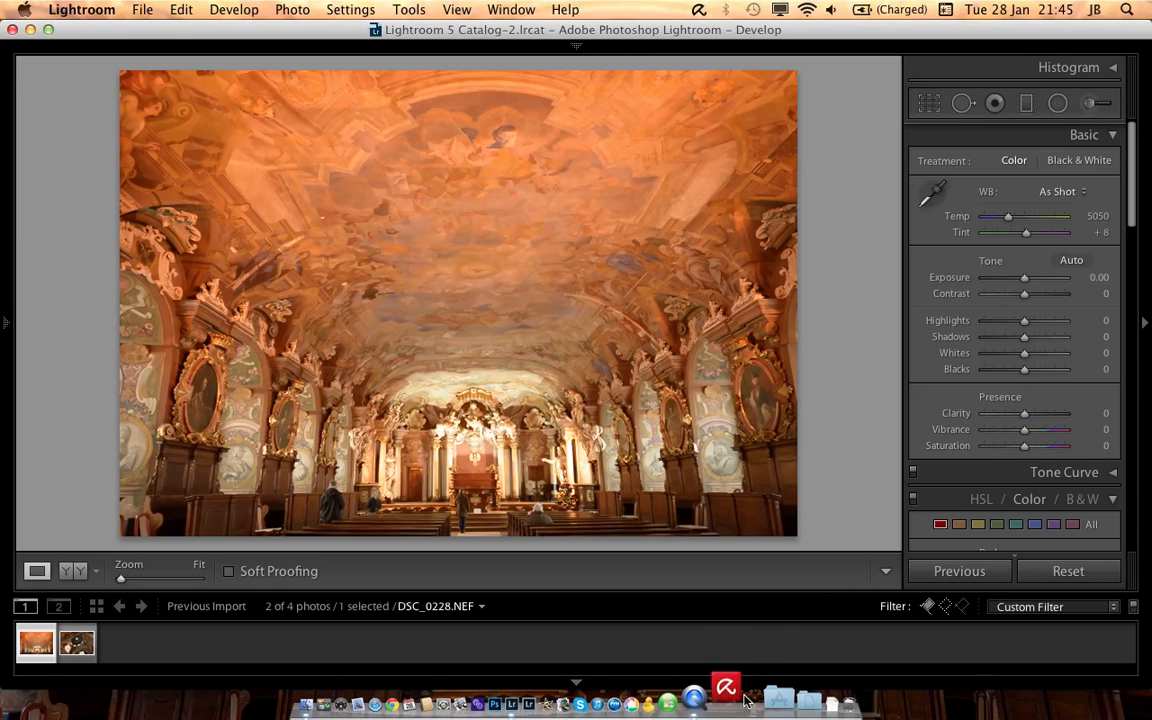
right_click(740, 696)
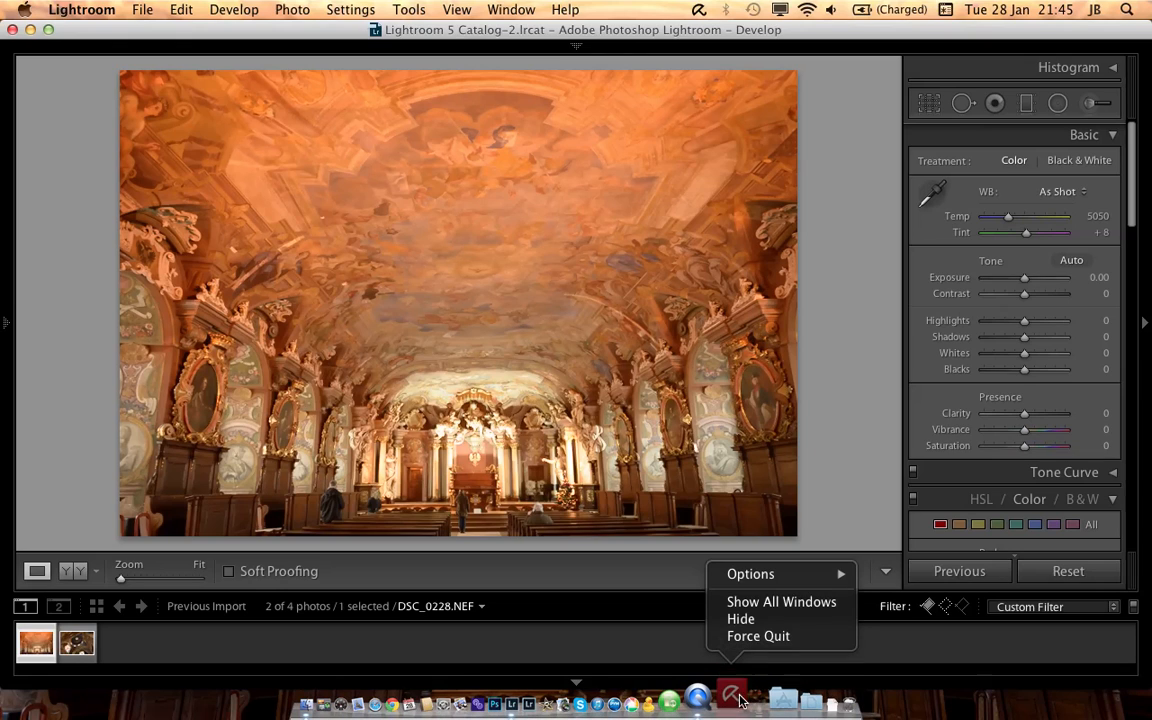
left_click(769, 638)
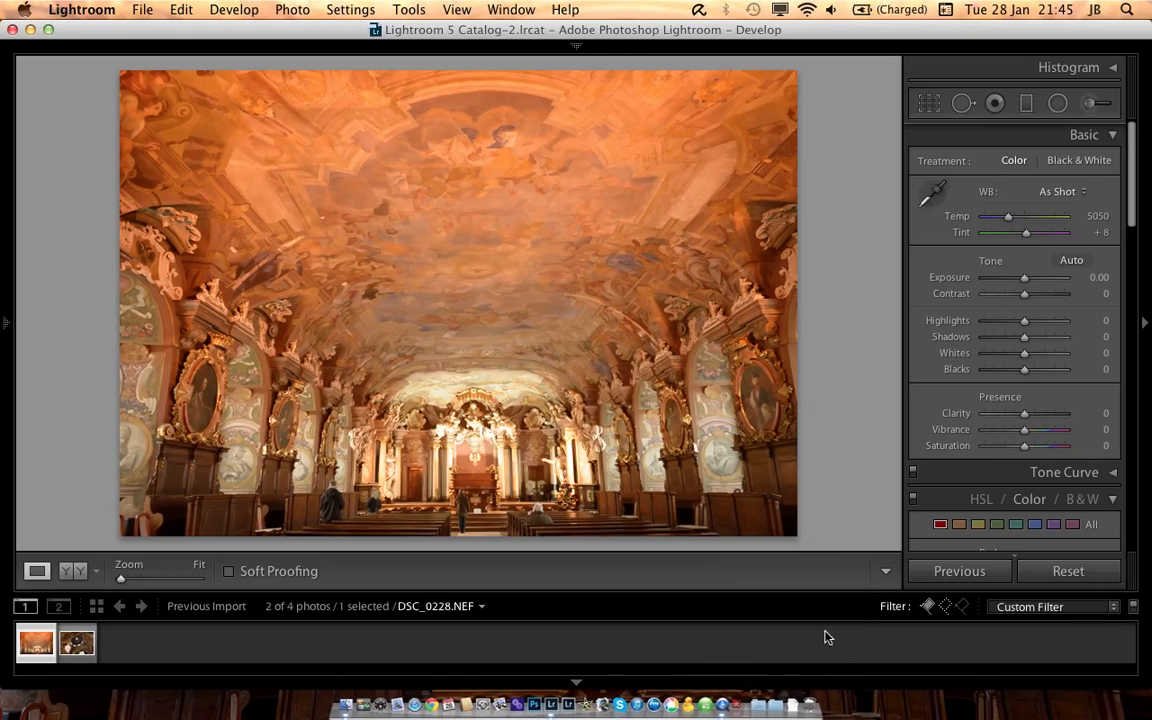
Step: Adjust the photo's tone to highlights -38, shadows +22 and blacks -14
left_click(1024, 370, "alt")
left_click_drag(1024, 372, 1009, 320)
scroll(1023, 355, "down", 1)
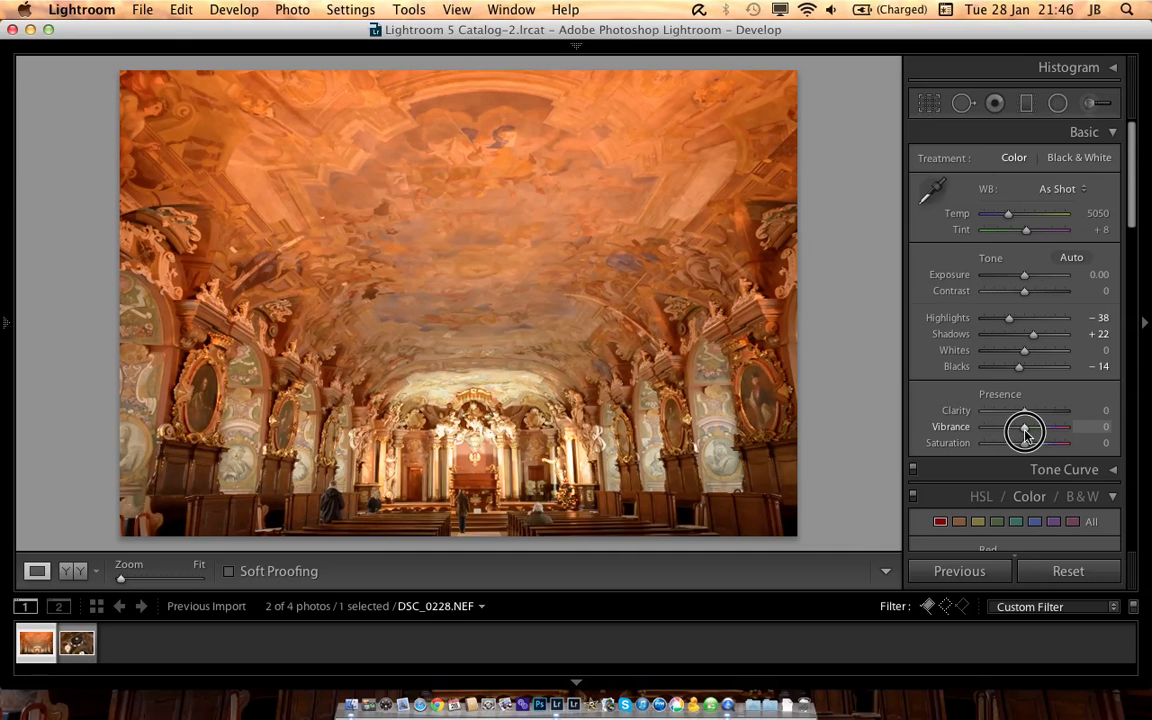
Step: Set vibrance to +16, clarity to +21 and contrast to +10 for the photo
left_click_drag(1025, 432, 1034, 434)
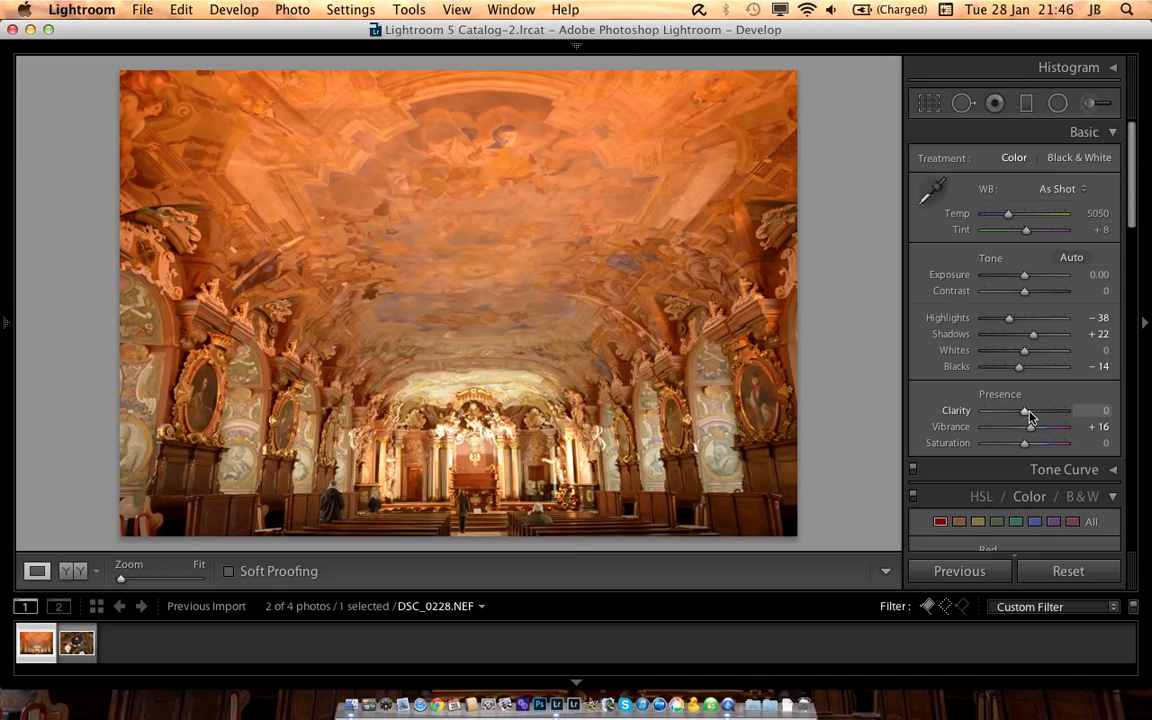
left_click_drag(1026, 412, 1034, 414)
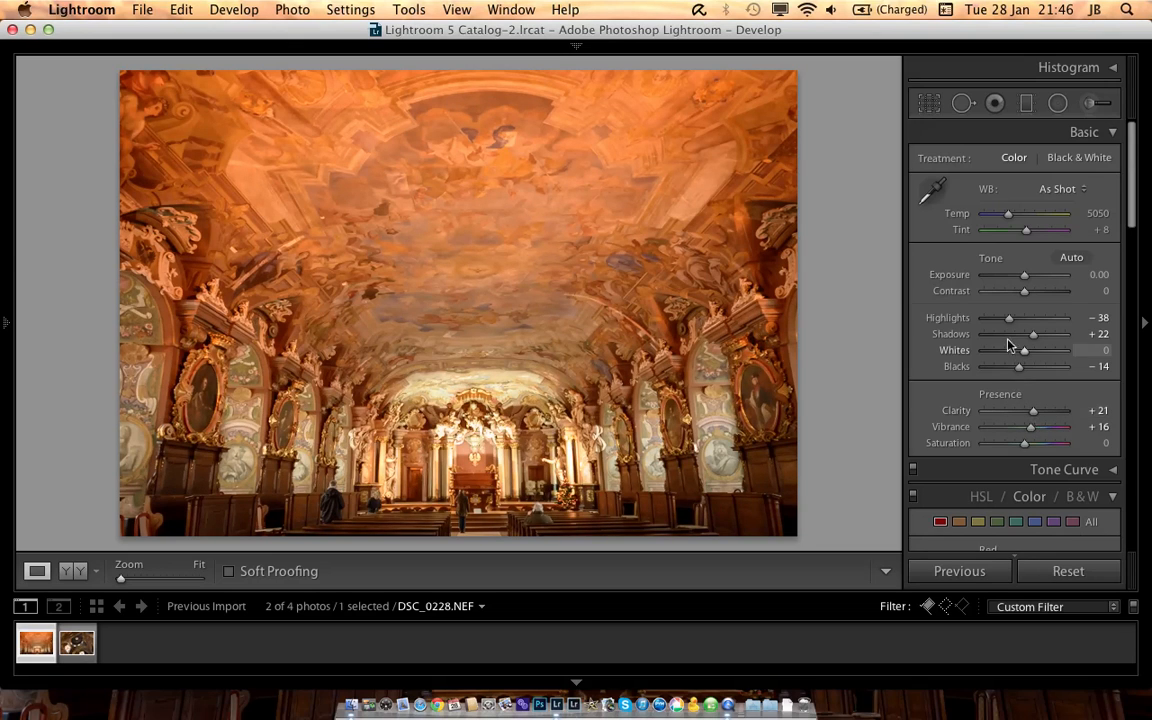
left_click_drag(1028, 299, 1032, 296)
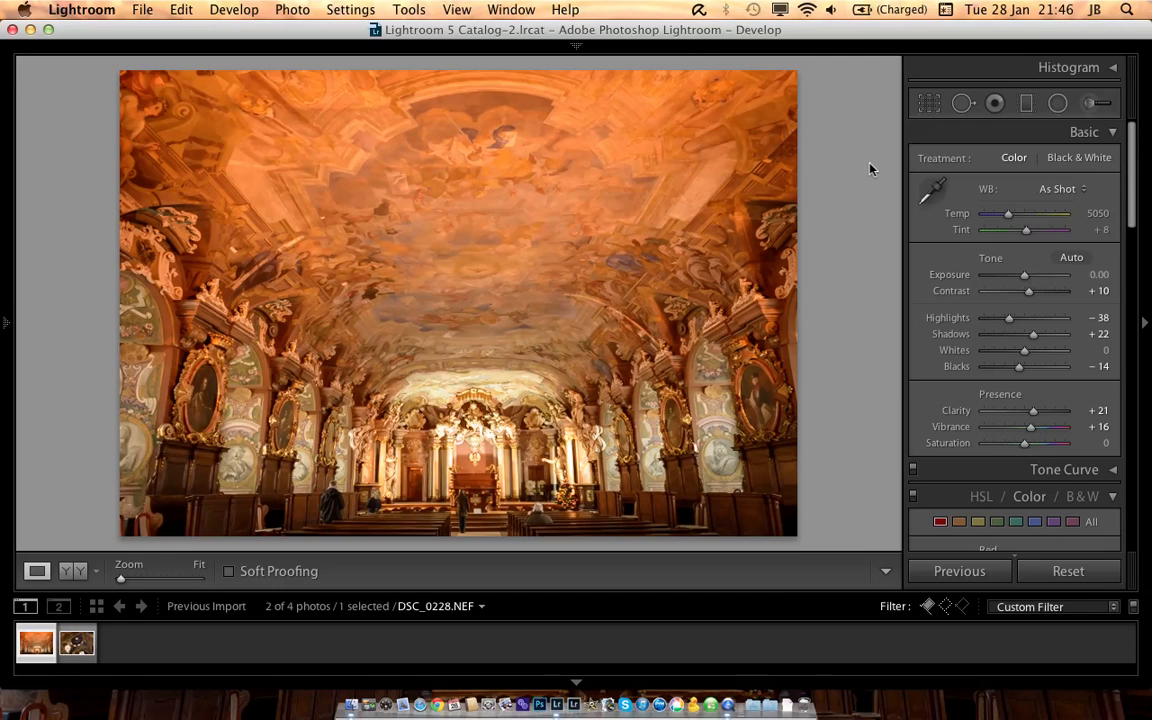
Step: Darken the bright altar area with an adjustment brush mask at exposure -1.30 and highlights 0
left_click(1090, 106)
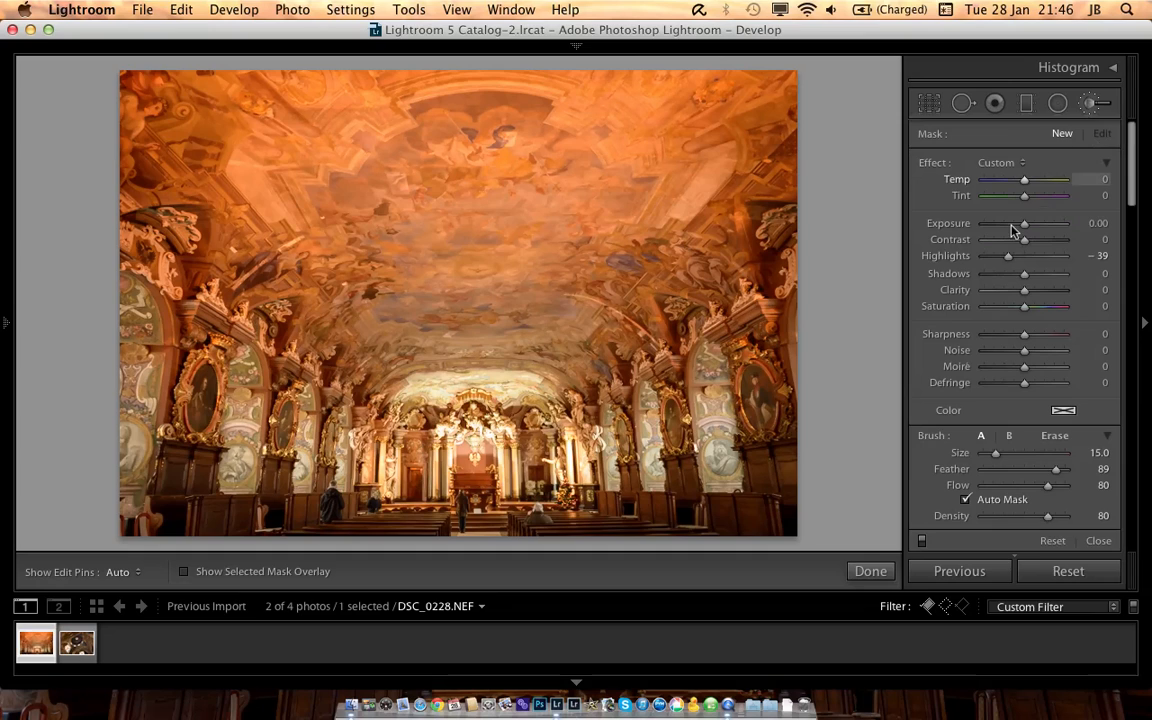
double_click(978, 256)
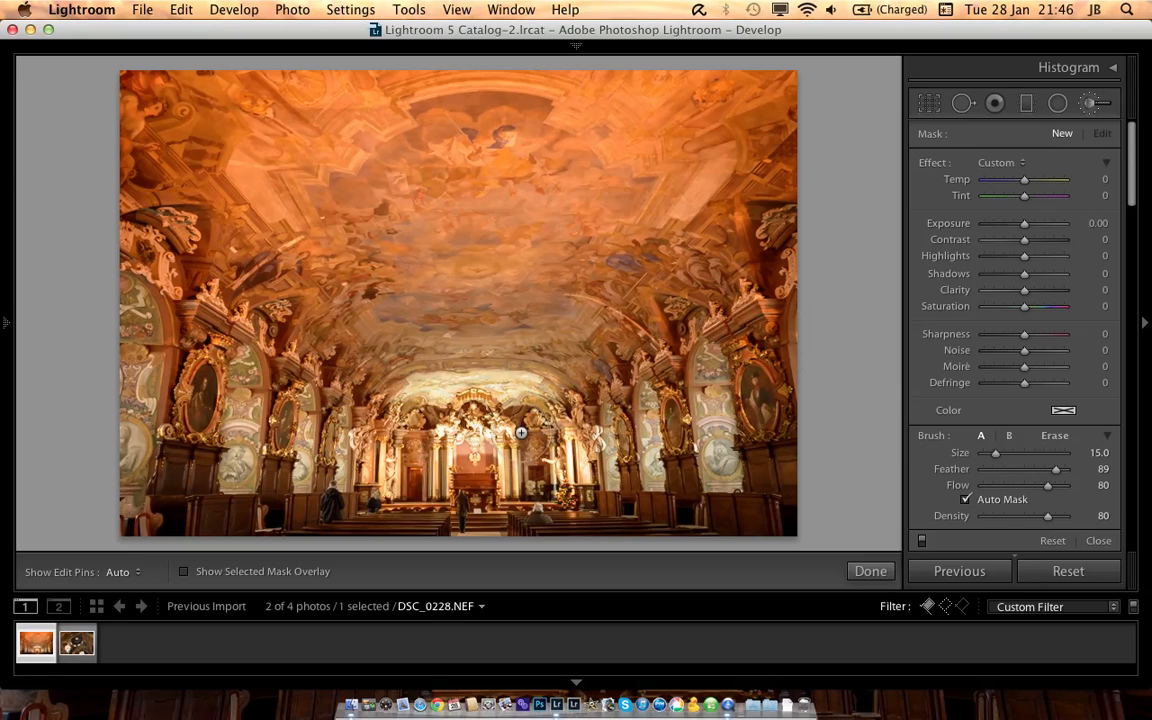
key("h")
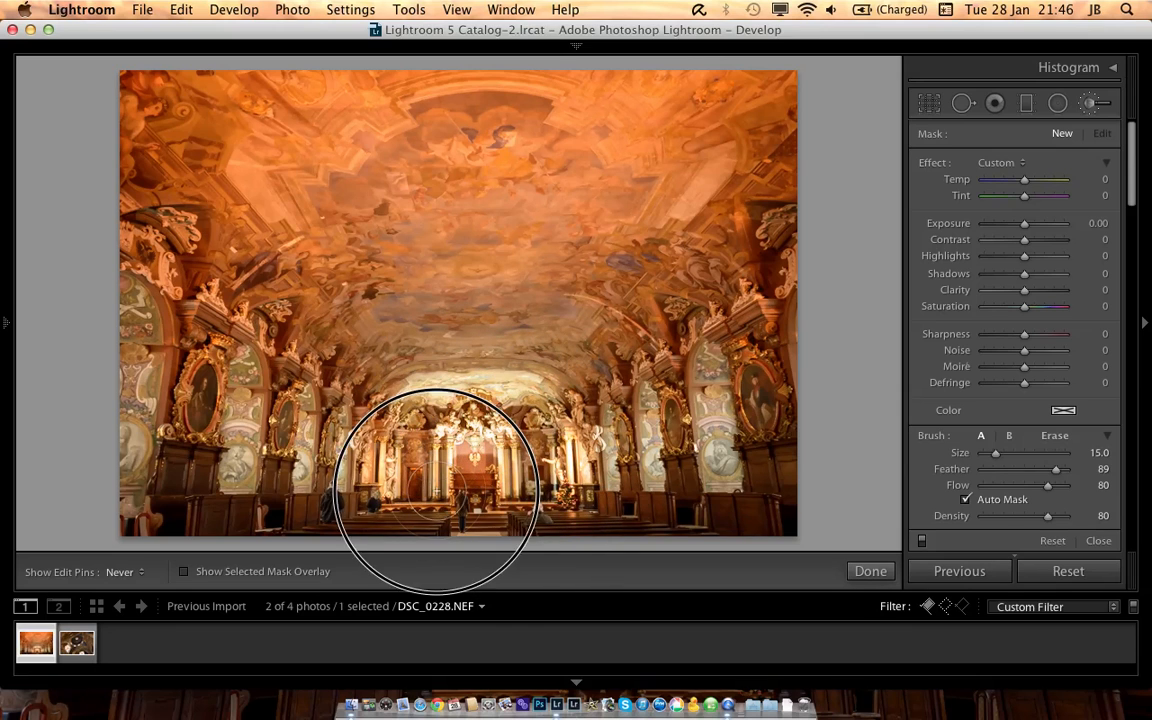
key("h")
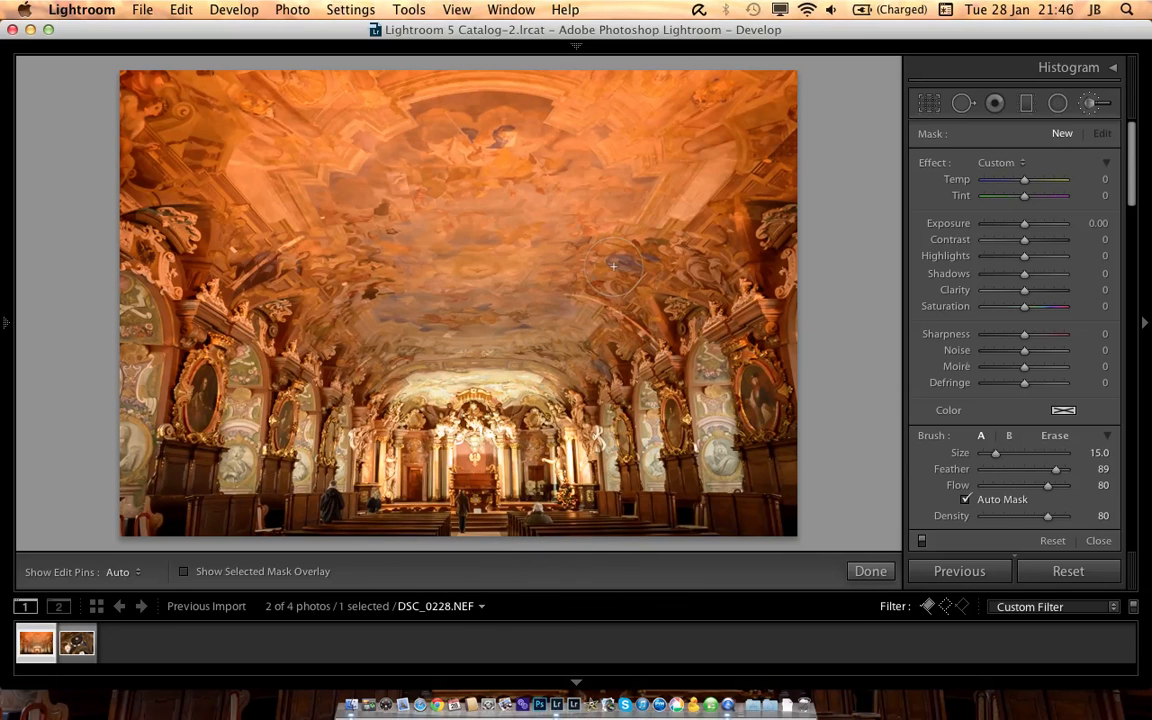
left_click(1022, 225)
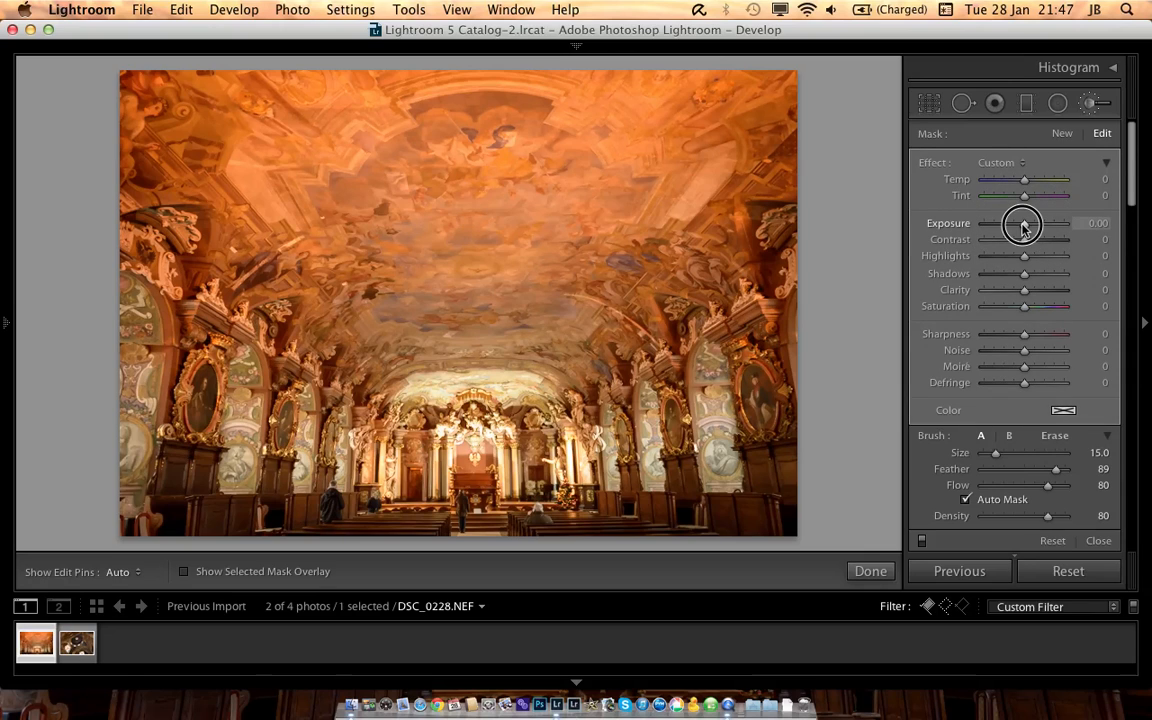
left_click_drag(1022, 225, 1008, 230)
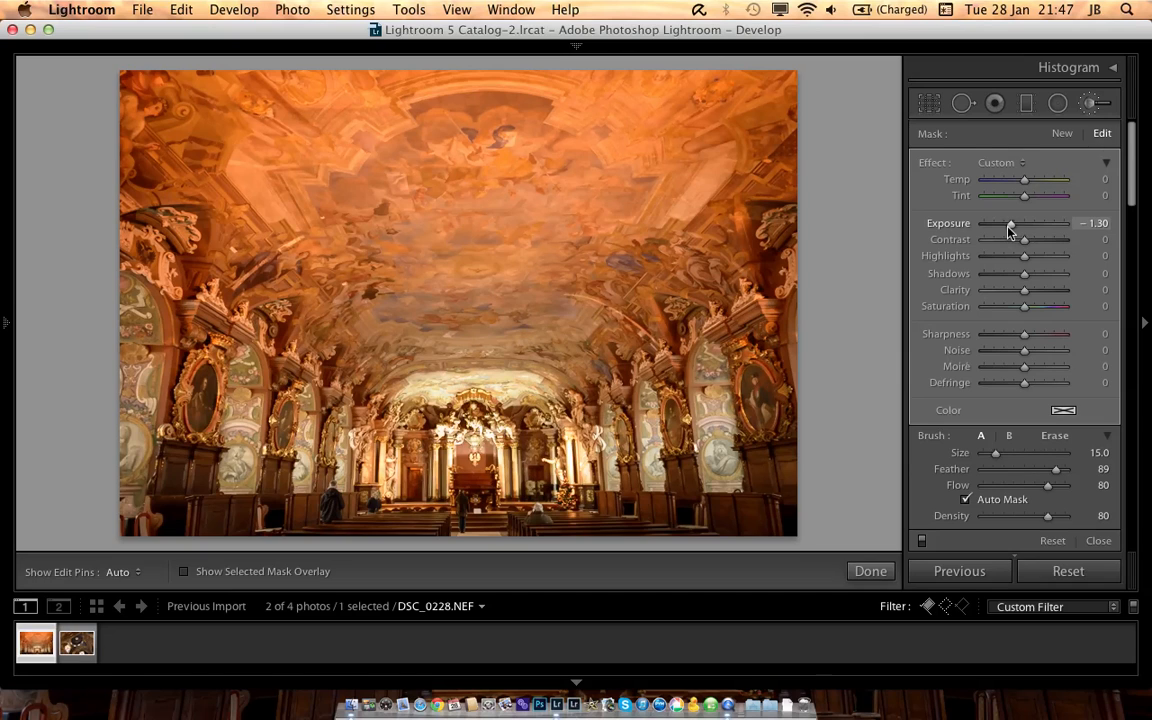
left_click(1093, 105)
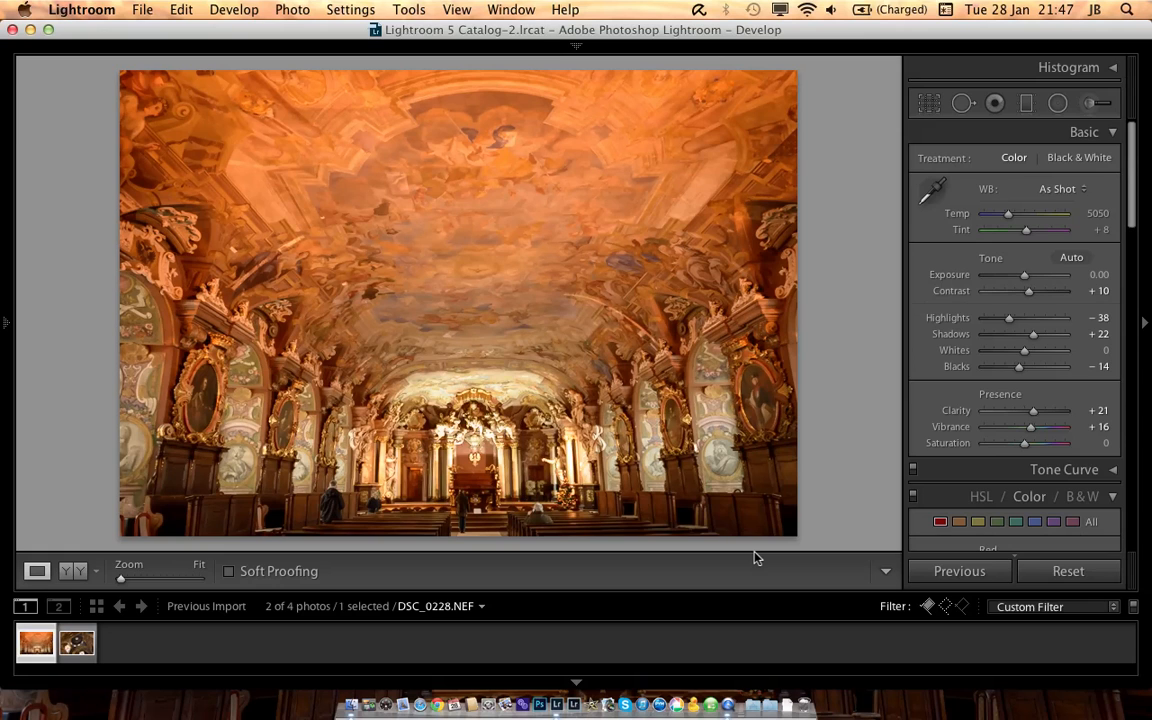
Step: Switch to DSC_0314.NEF, try the Camera Landscape calibration profile, and set the profile to Camera Vivid
key("Right")
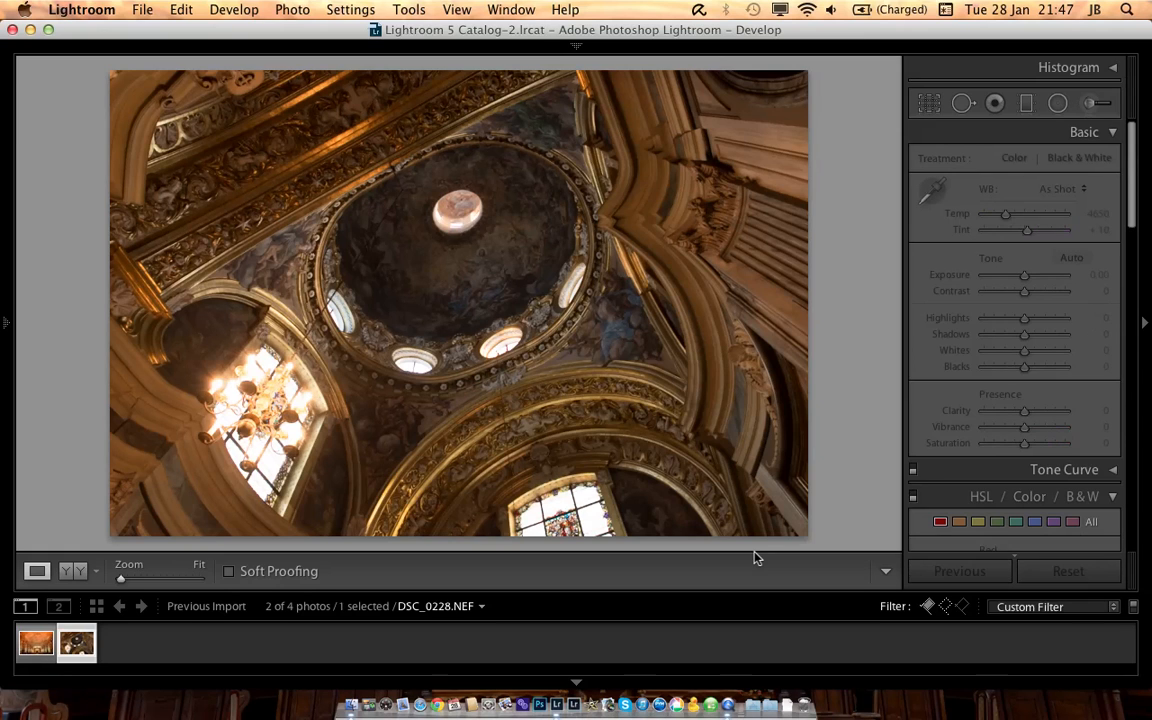
scroll(1097, 275, "down", 20)
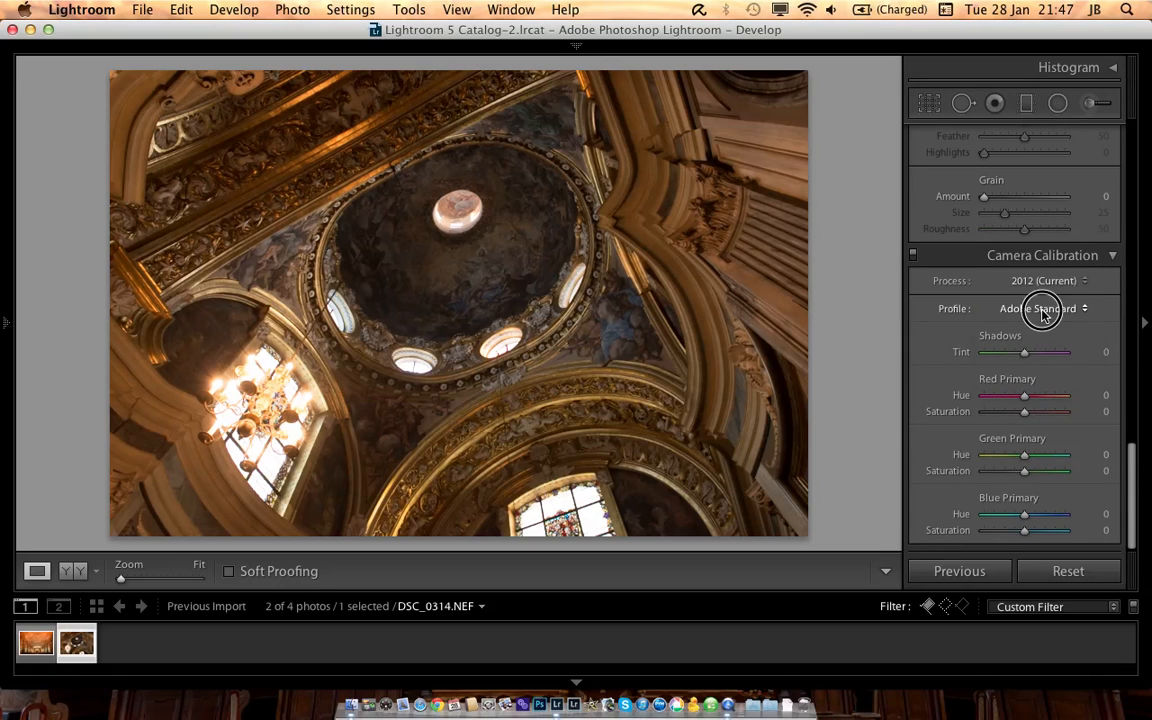
left_click(1045, 307)
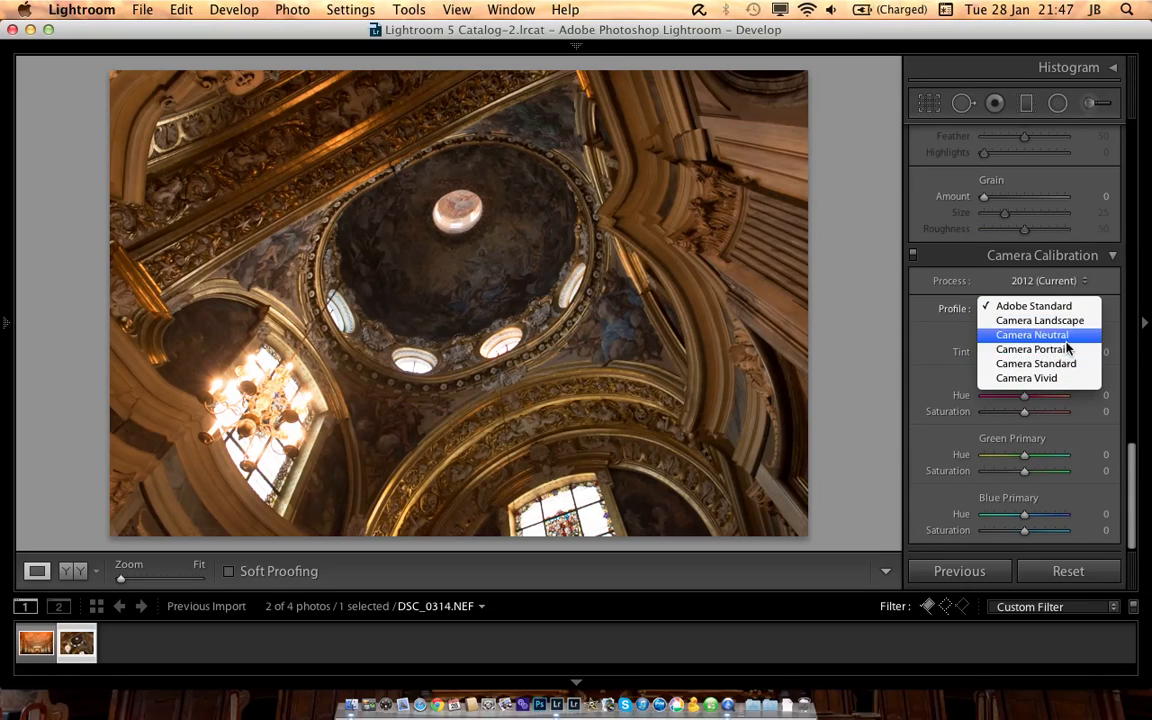
left_click(1076, 322)
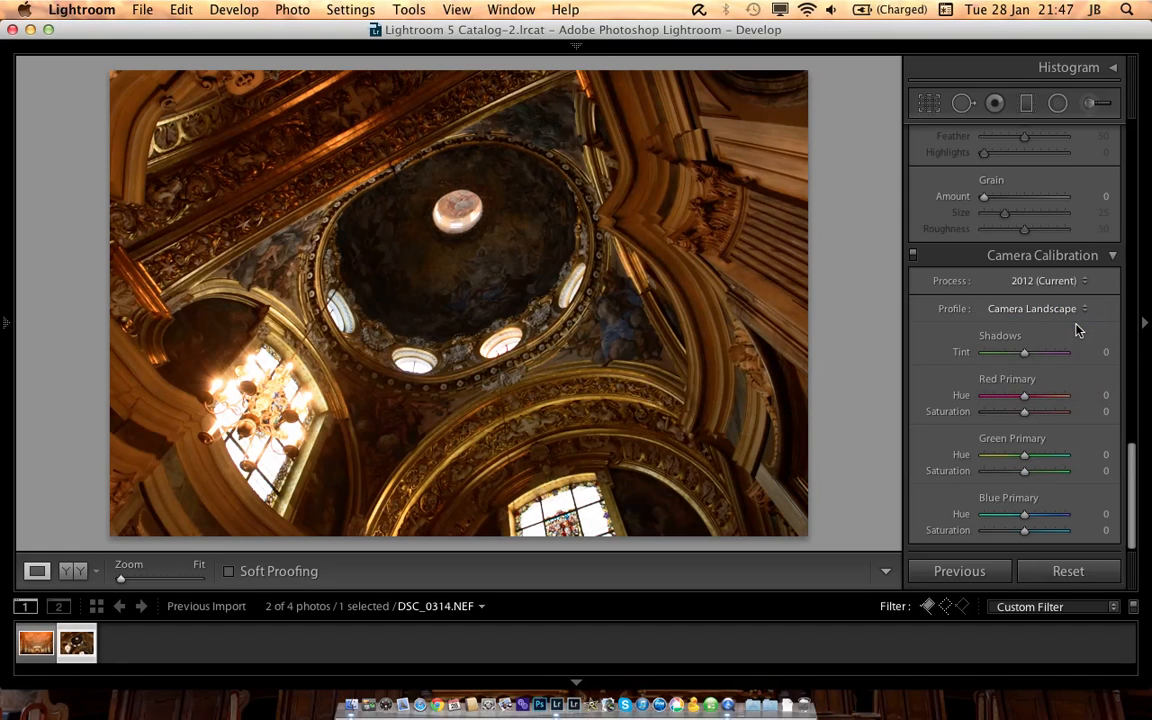
left_click(1060, 308)
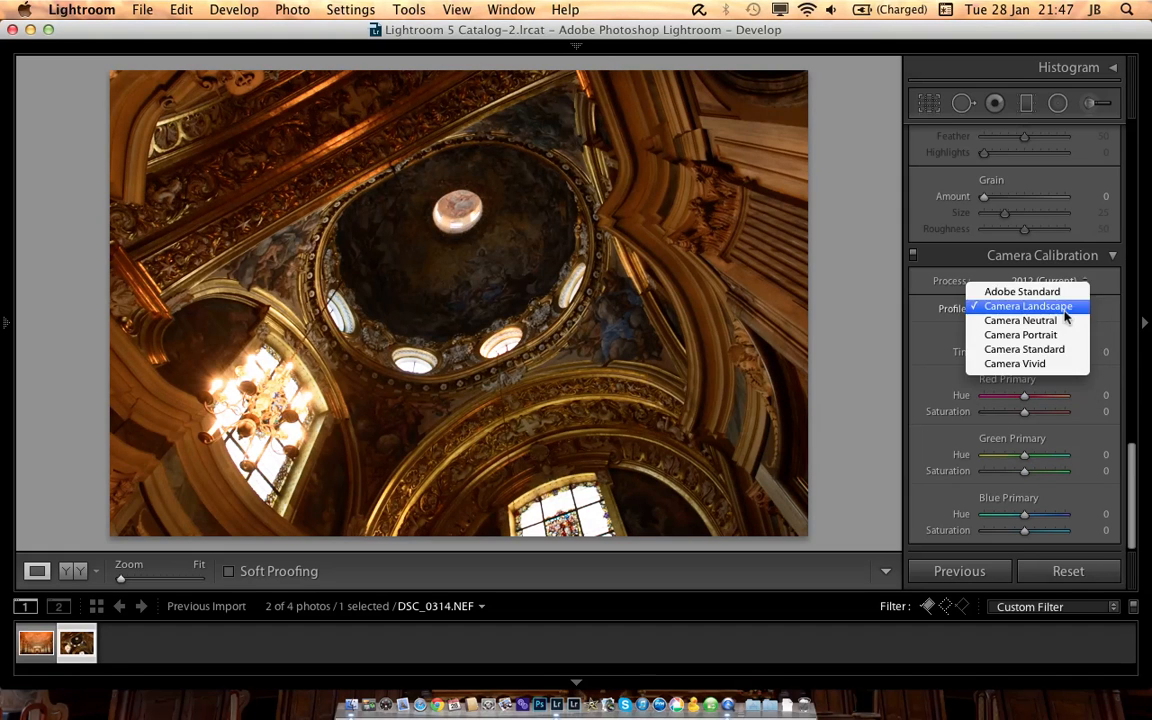
left_click(1065, 364)
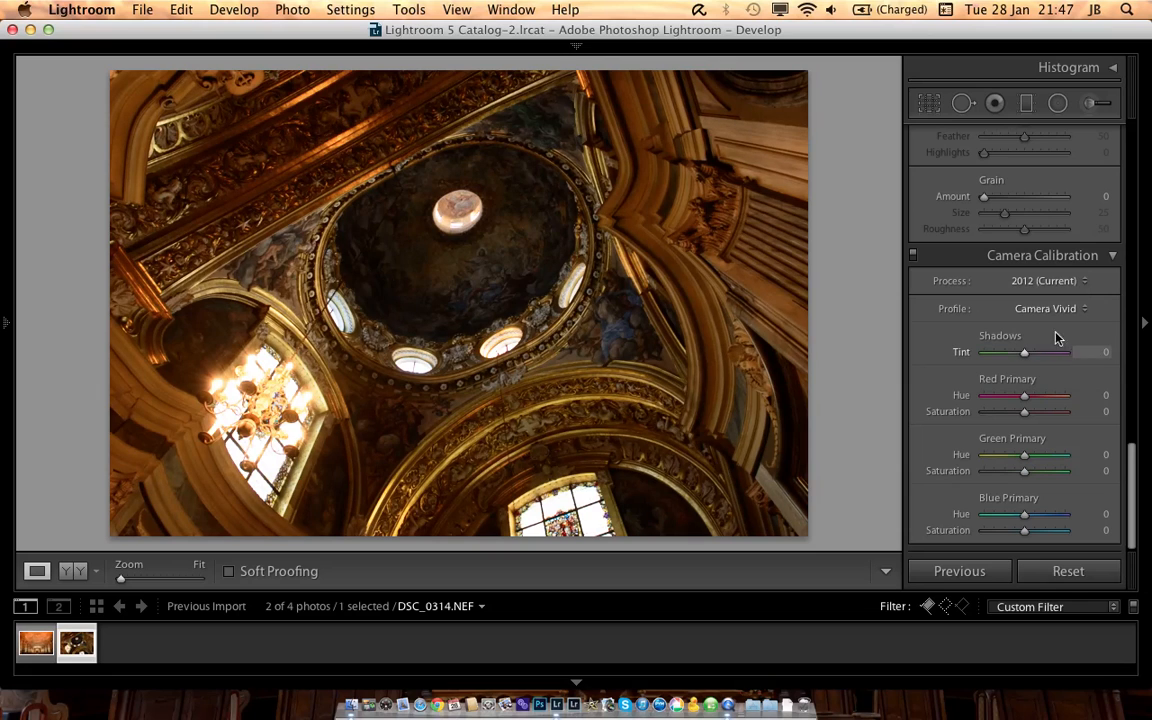
Step: Set the post-crop vignetting amount of DSC_0314.NEF to -22
scroll(1058, 340, "up", 5)
scroll(1053, 316, "up", 2)
left_click(1023, 337)
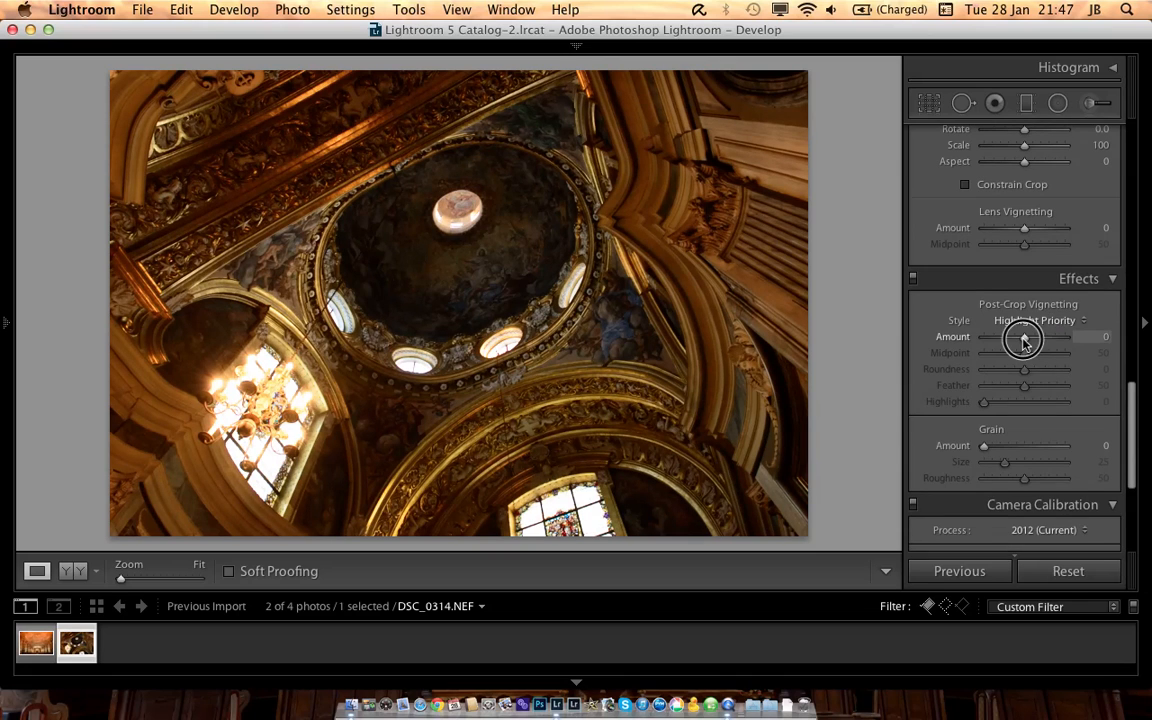
left_click_drag(1023, 337, 1015, 337)
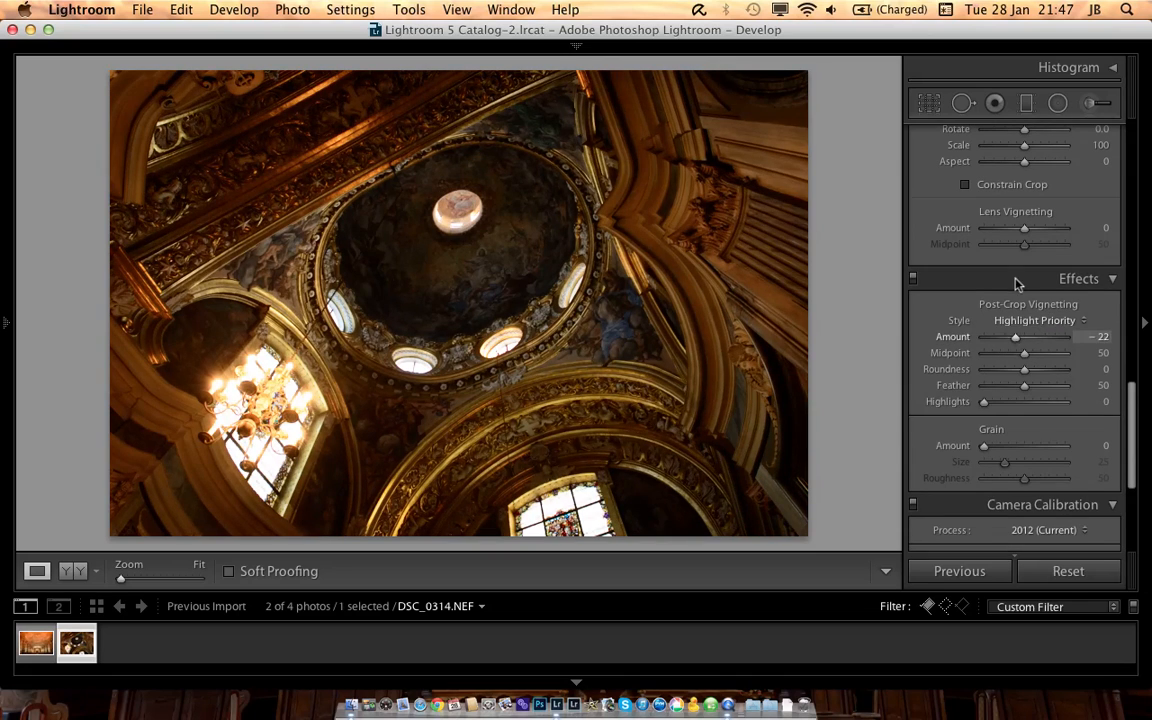
Step: Enable profile corrections and chromatic aberration removal in the lens corrections of DSC_0314.NEF
scroll(1016, 284, "up", 8)
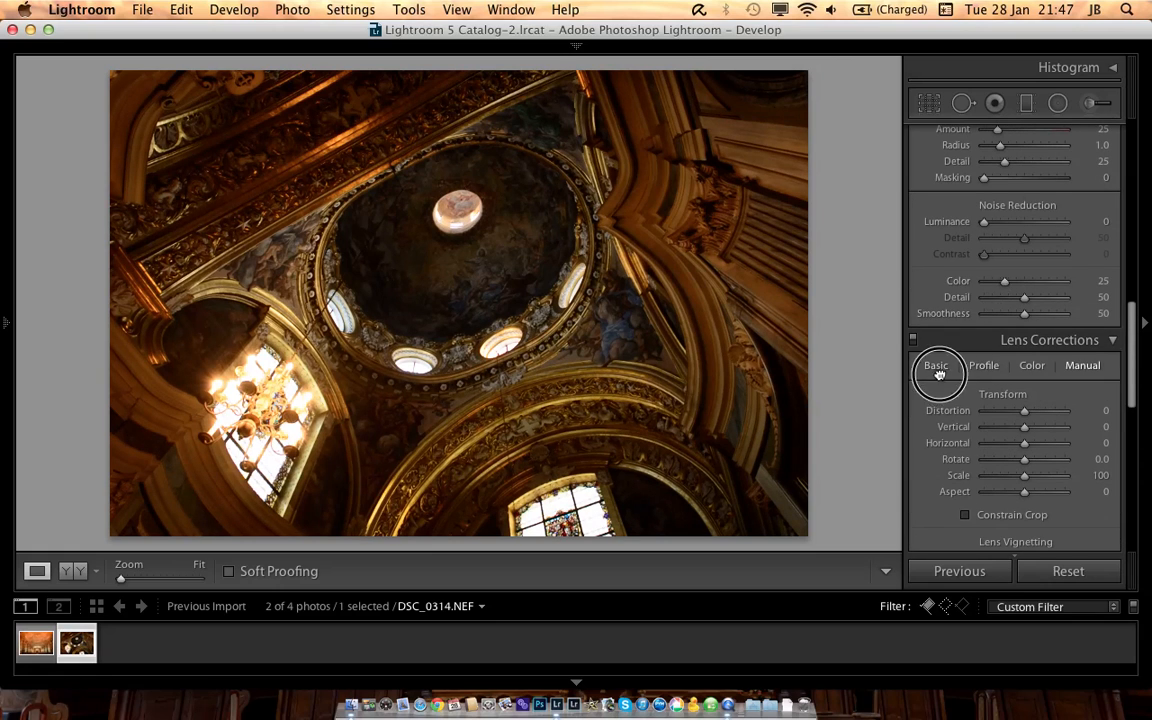
left_click(936, 365)
left_click(923, 394)
left_click(923, 410)
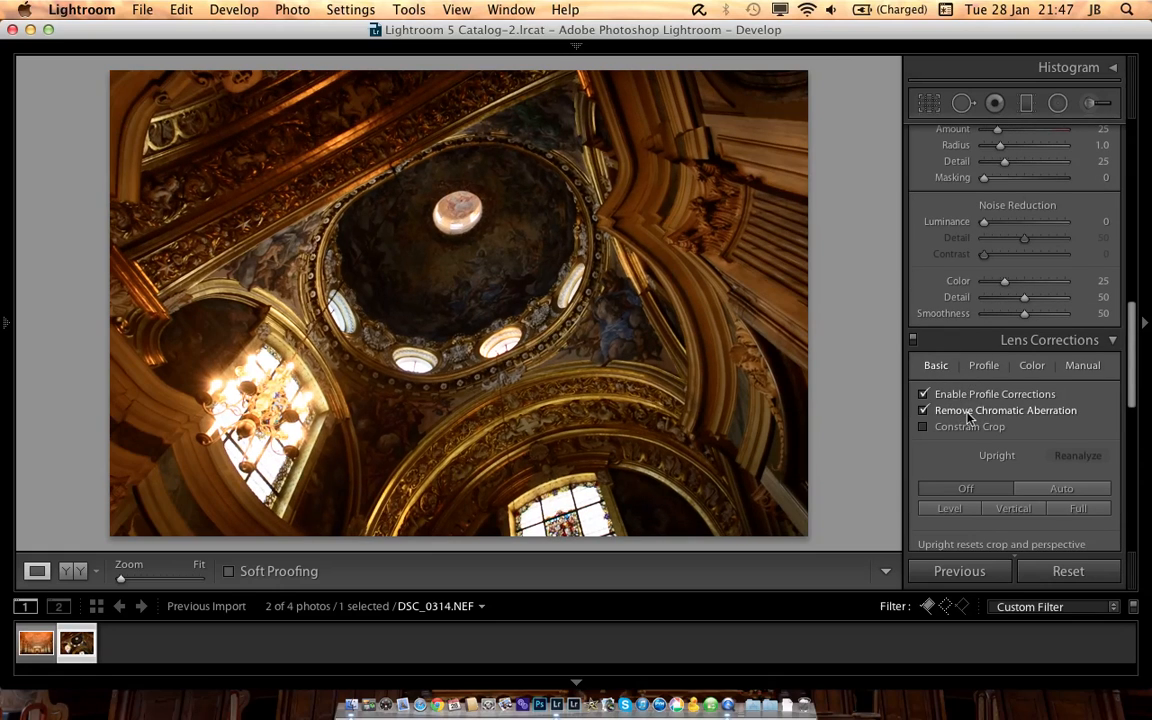
Step: Set the sharpening amount to 90 with masking at 62, and luminance noise reduction to 53
scroll(975, 425, "up", 3)
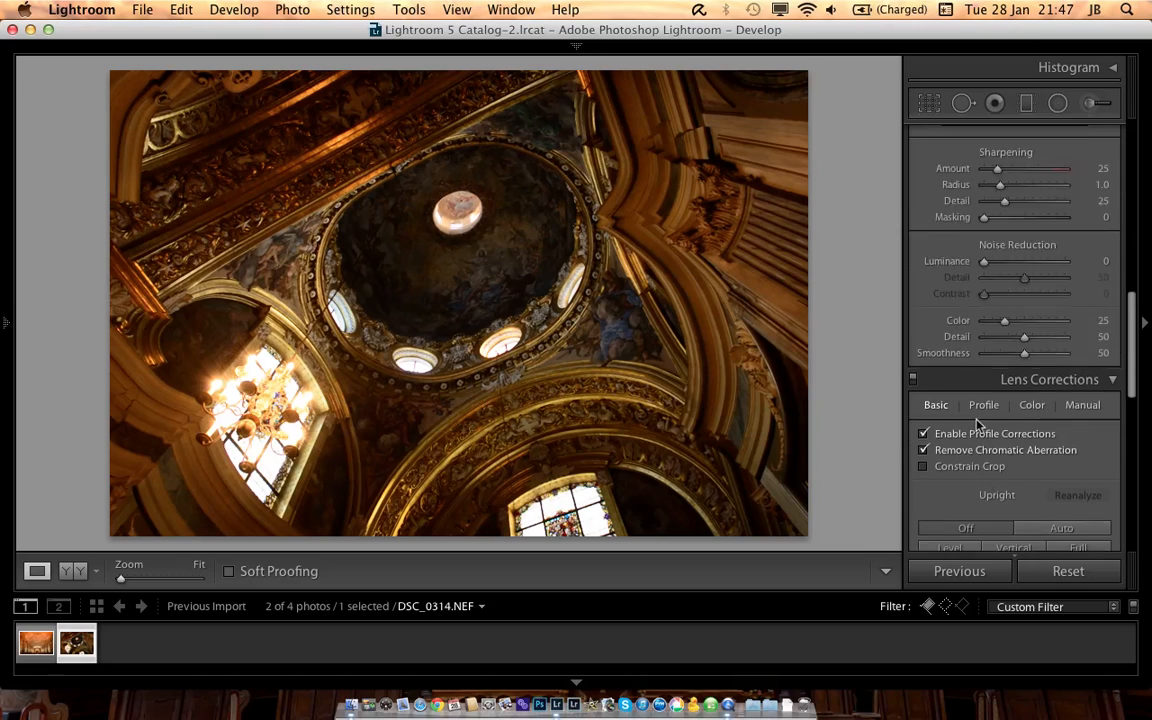
left_click_drag(1000, 241, 1034, 243)
left_click_drag(984, 290, 1035, 292)
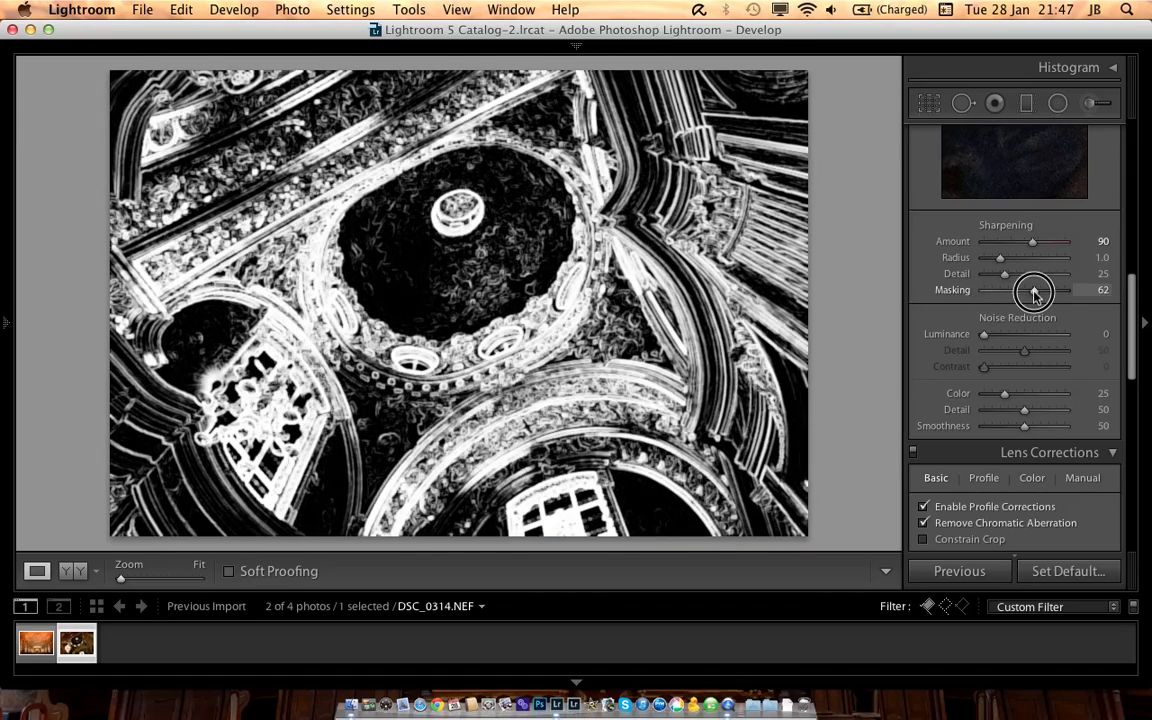
left_click_drag(984, 334, 1027, 336)
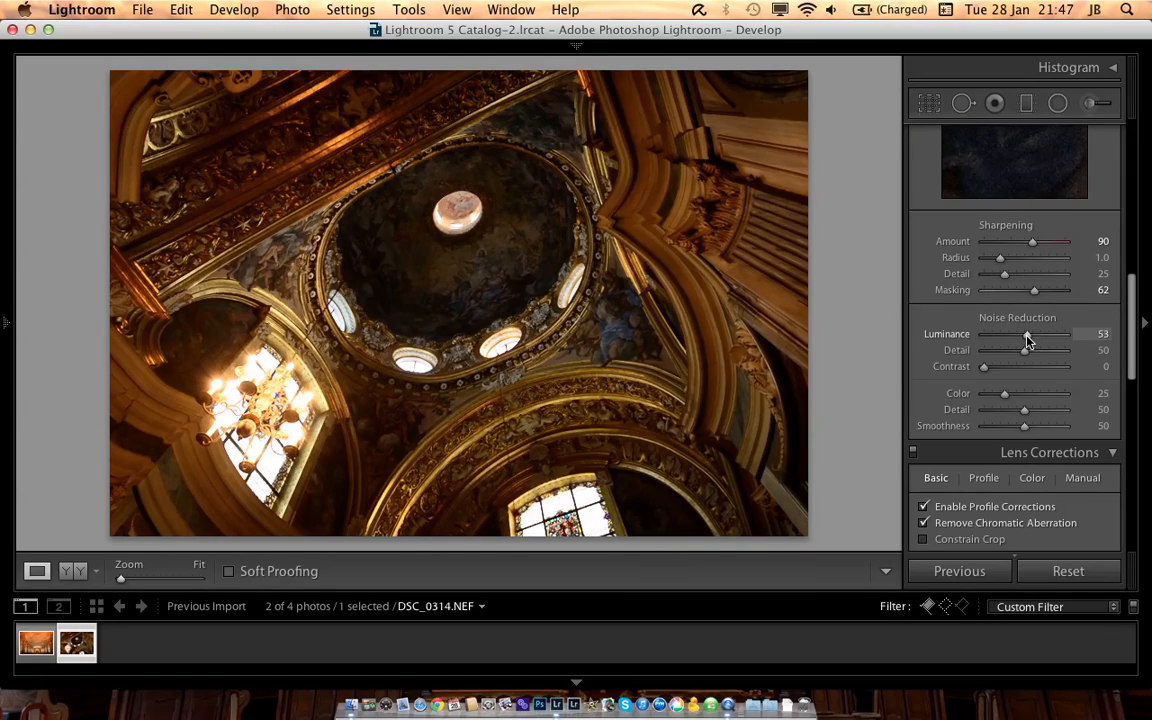
Step: Set exposure to +0.40, contrast +21, highlights -47, shadows +79, whites +9, blacks -20, clarity +16 and vibrance +12
scroll(1027, 340, "up", 10)
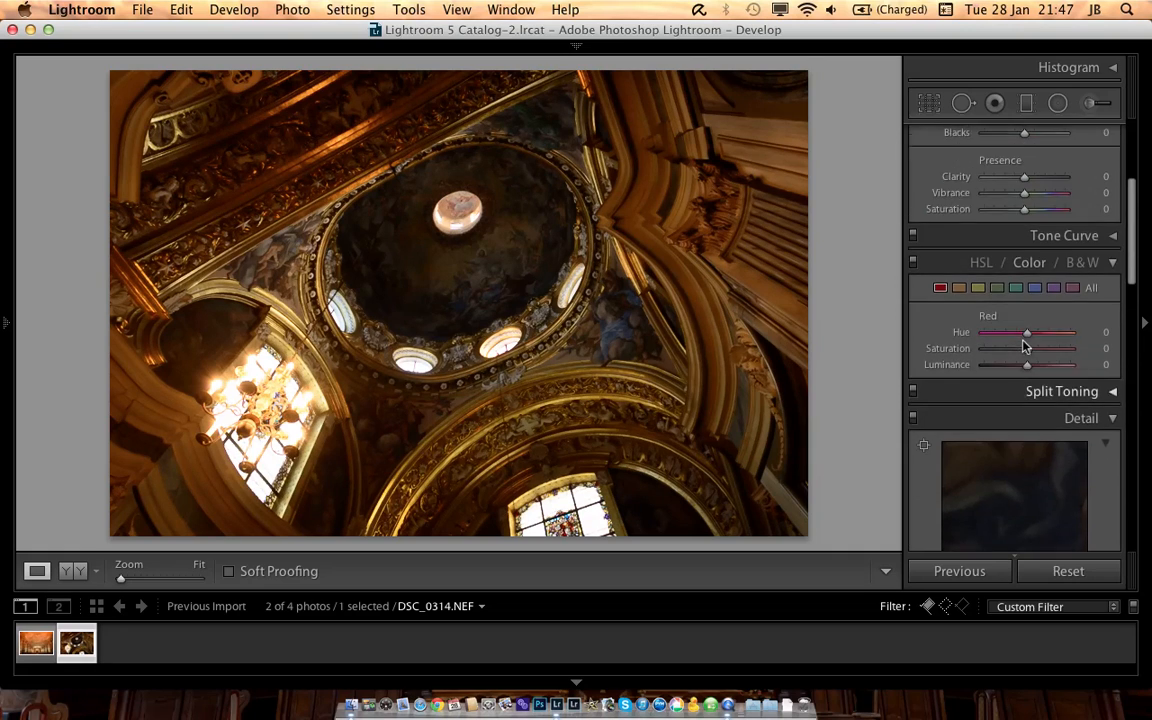
scroll(1022, 342, "up", 5)
left_click_drag(1027, 421, 1024, 362)
key("alt")
left_click(1024, 362, "alt")
left_click_drag(1024, 362, 1033, 272)
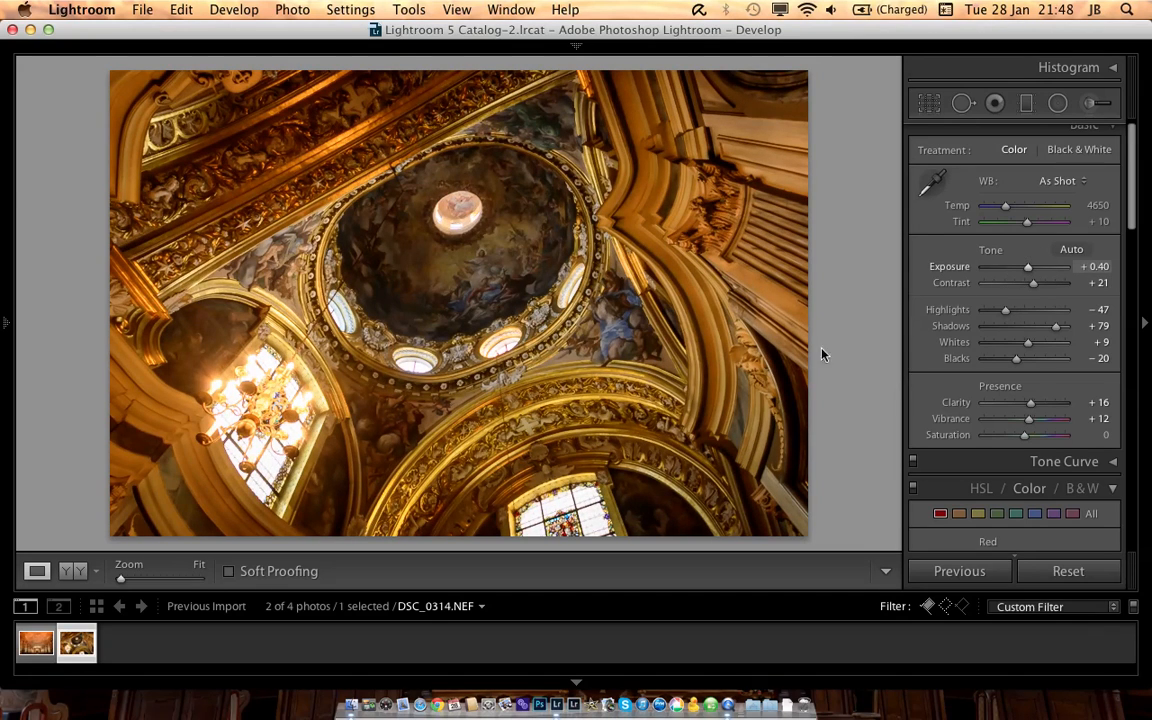
scroll(921, 291, "up", 1)
scroll(921, 291, "down", 1)
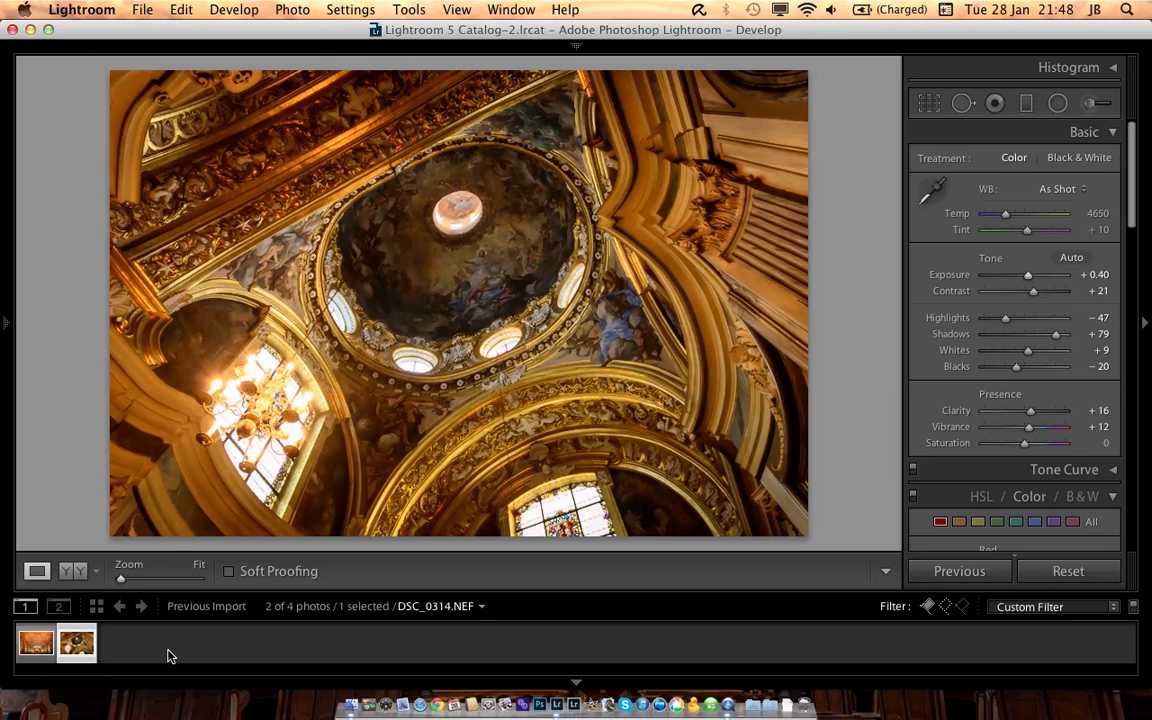
Step: Select both photos in the filmstrip and set up their export into a Desktop subfolder named done
key("super+a")
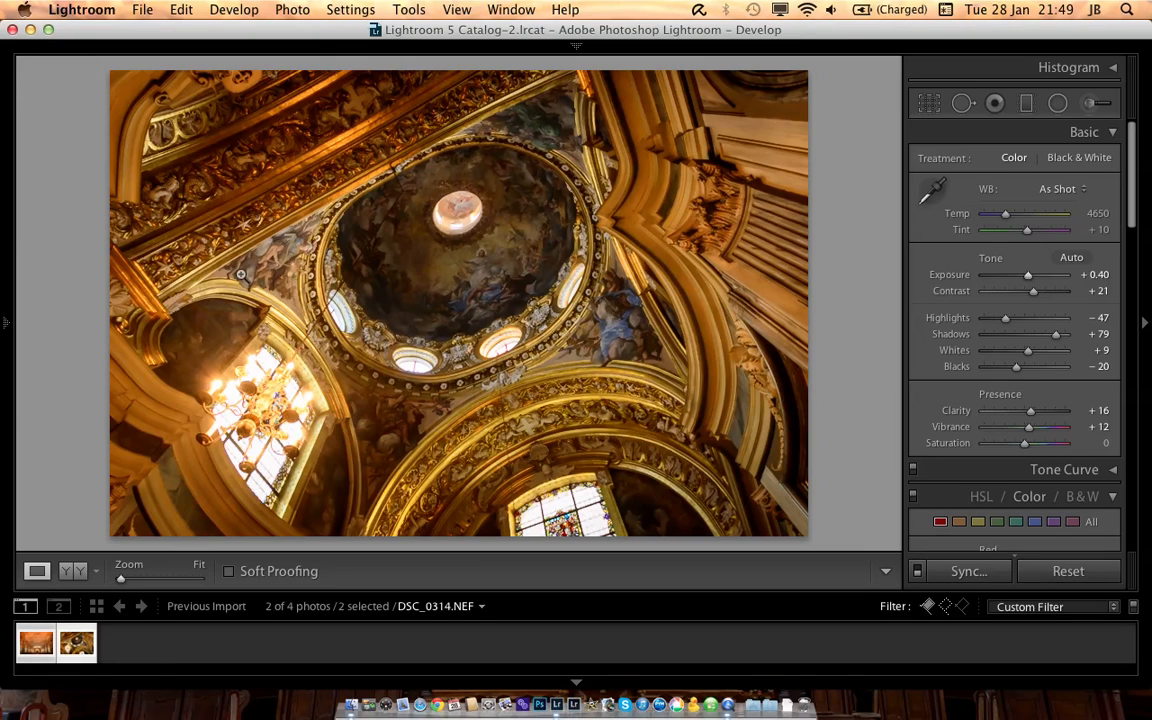
left_click(147, 14)
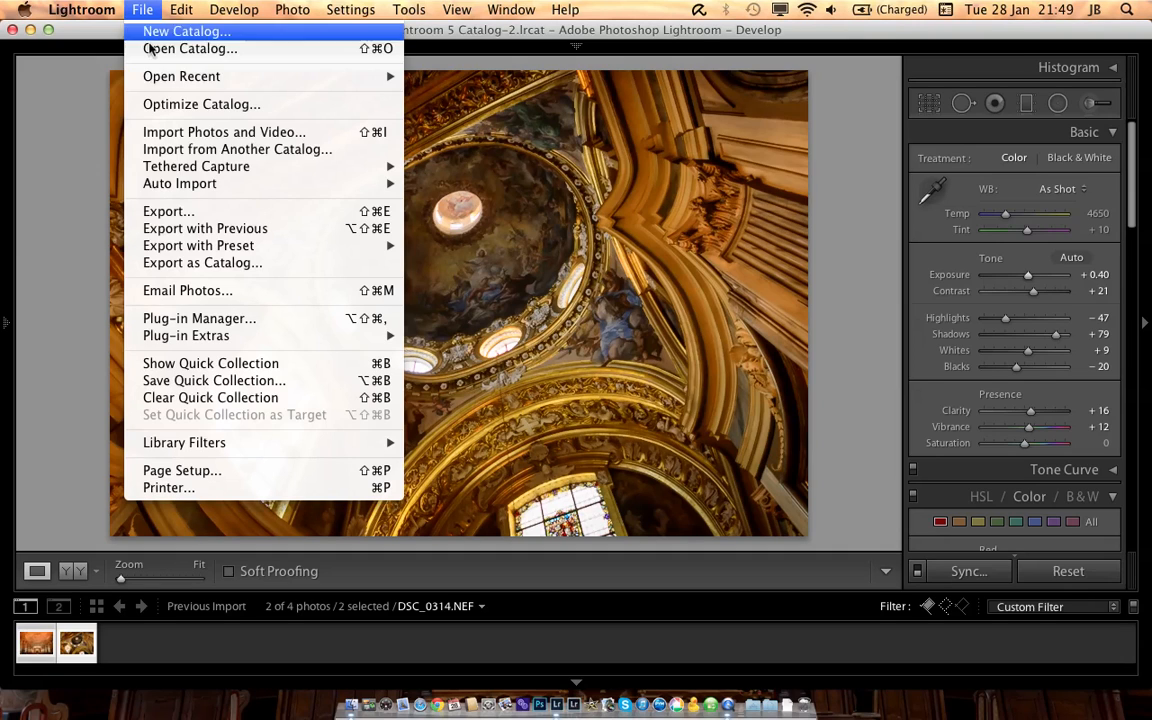
left_click(191, 221)
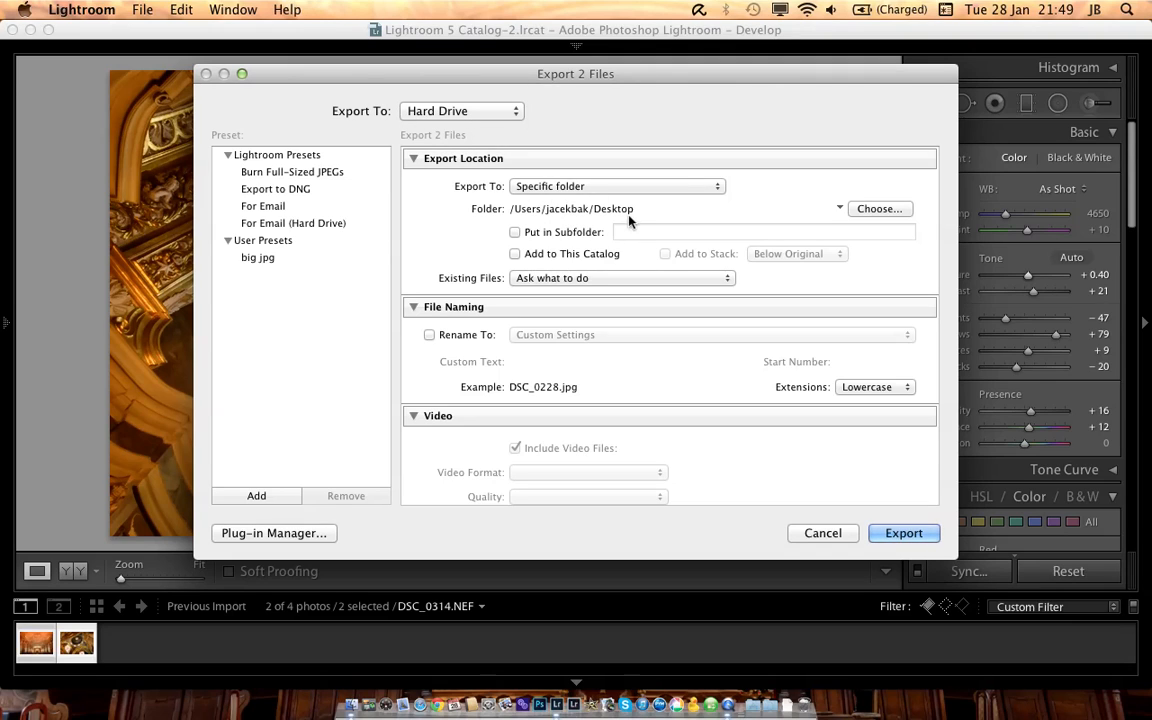
left_click(558, 231)
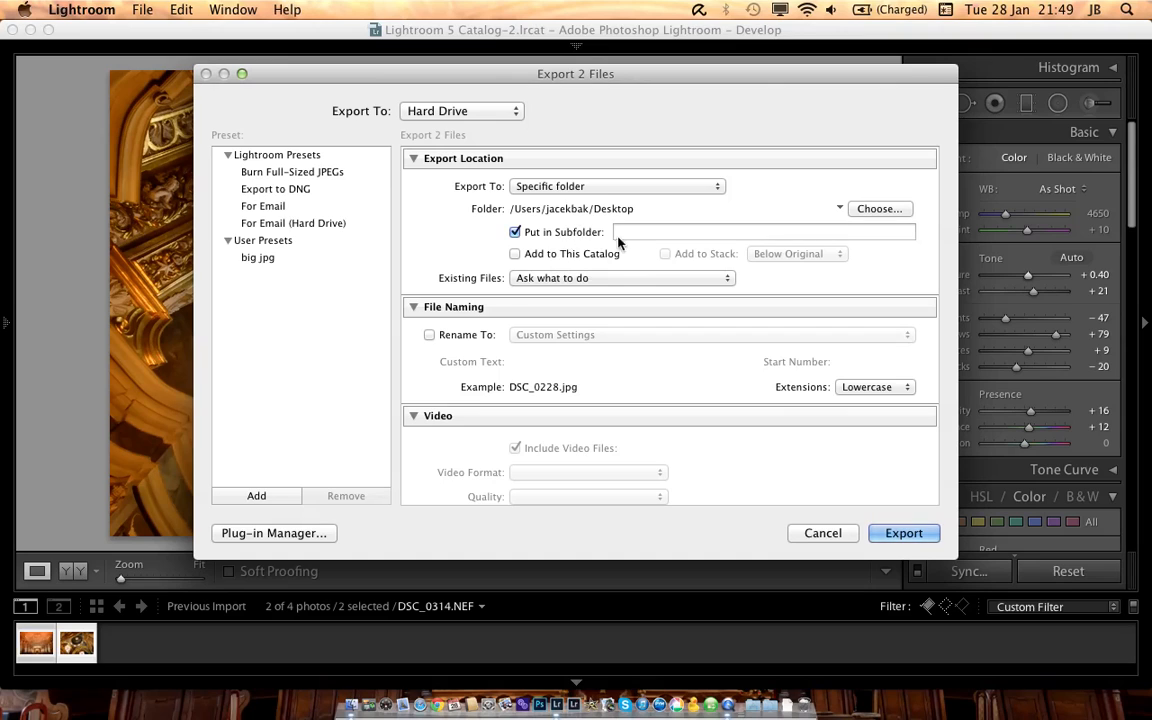
left_click(670, 233)
type("done")
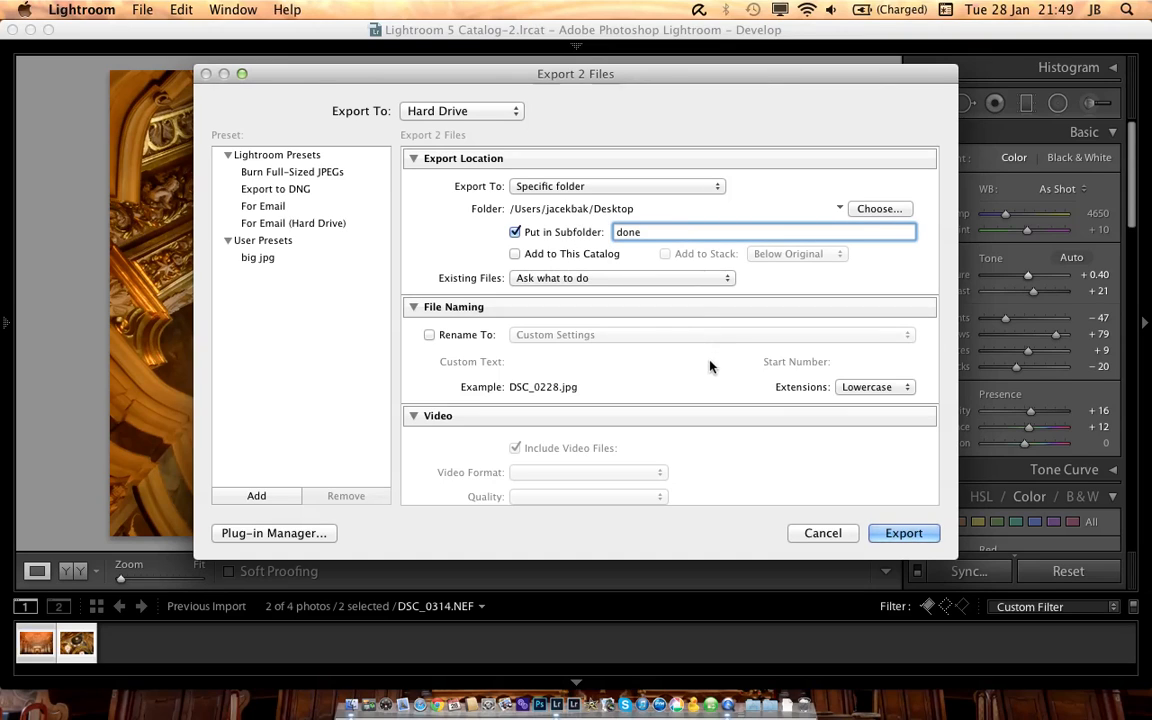
Step: Review the export's image format and color space options, keeping JPEG and sRGB
scroll(708, 375, "down", 1)
scroll(708, 375, "down", 2)
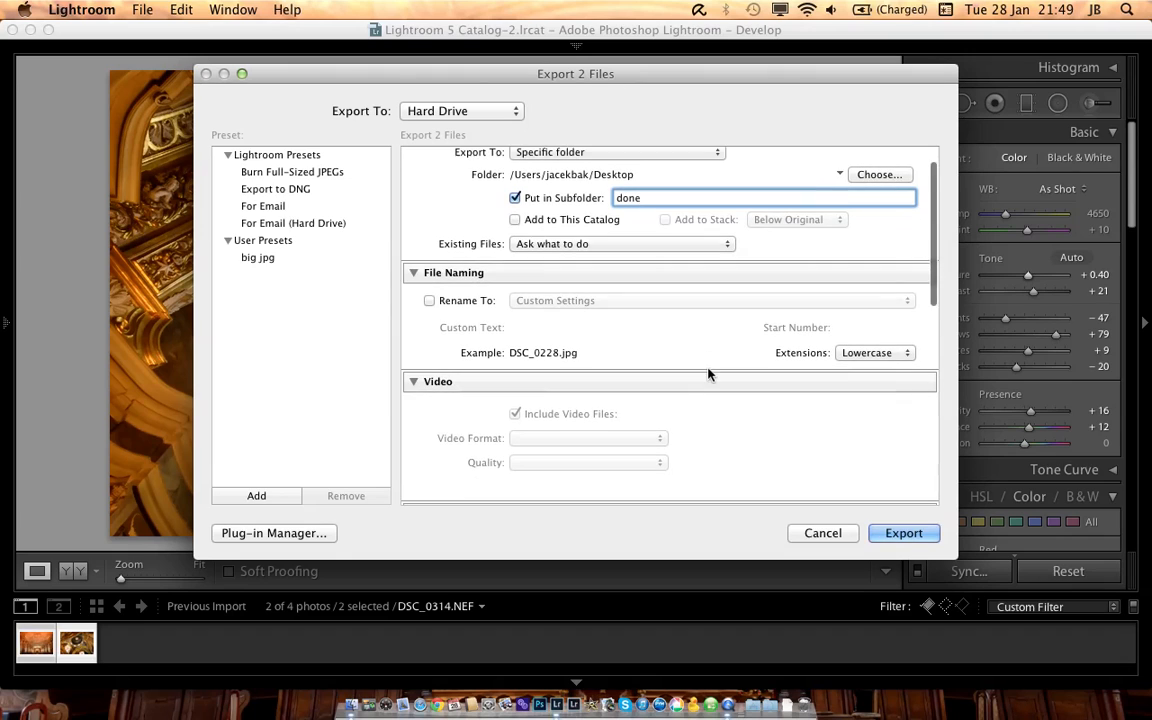
scroll(708, 375, "down", 13)
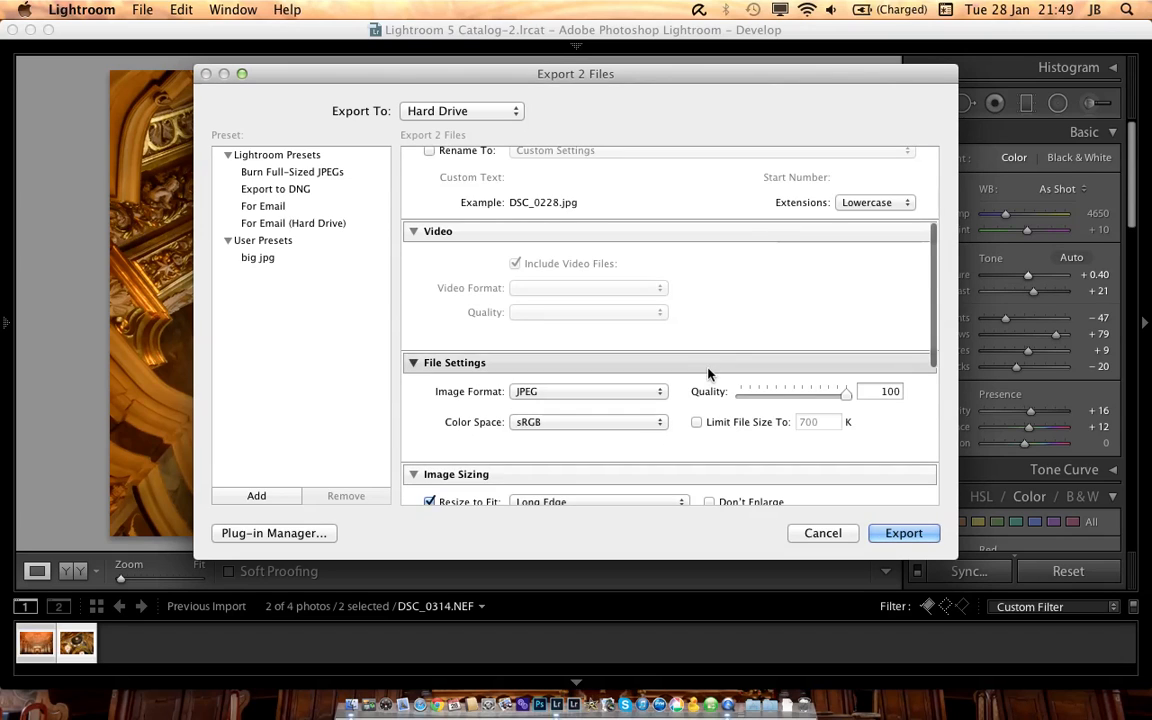
left_click(566, 396)
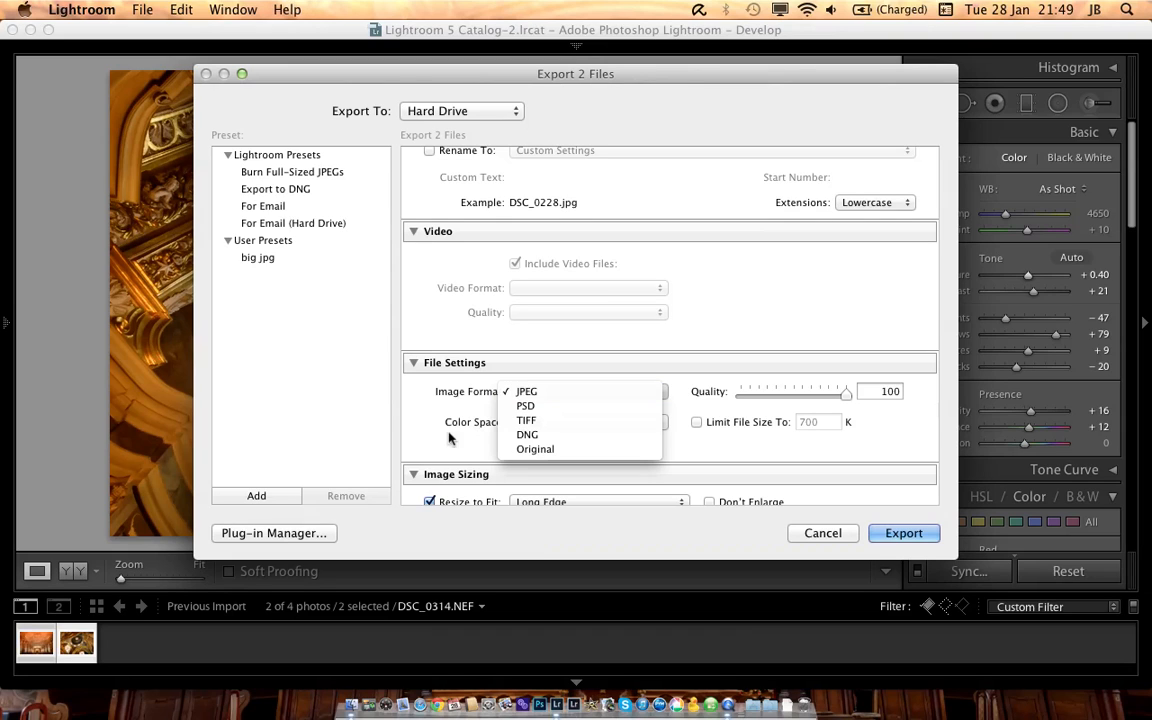
left_click(417, 442)
scroll(417, 441, "down", 3)
scroll(418, 442, "down", 2)
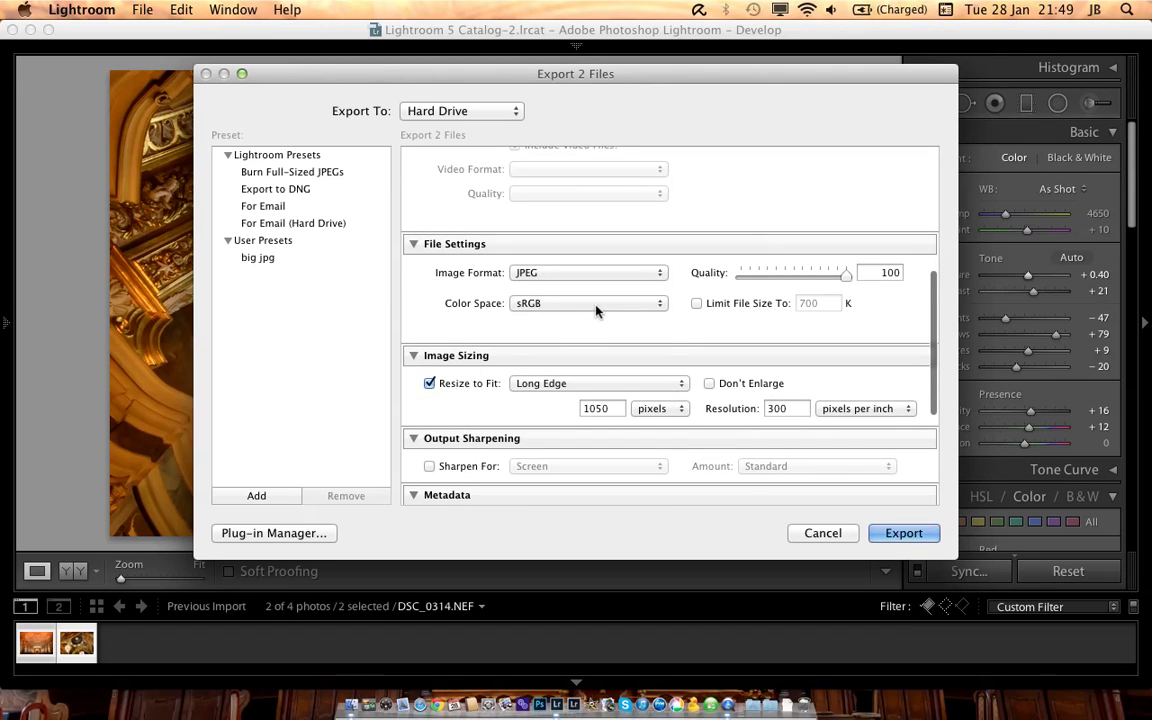
left_click(594, 306)
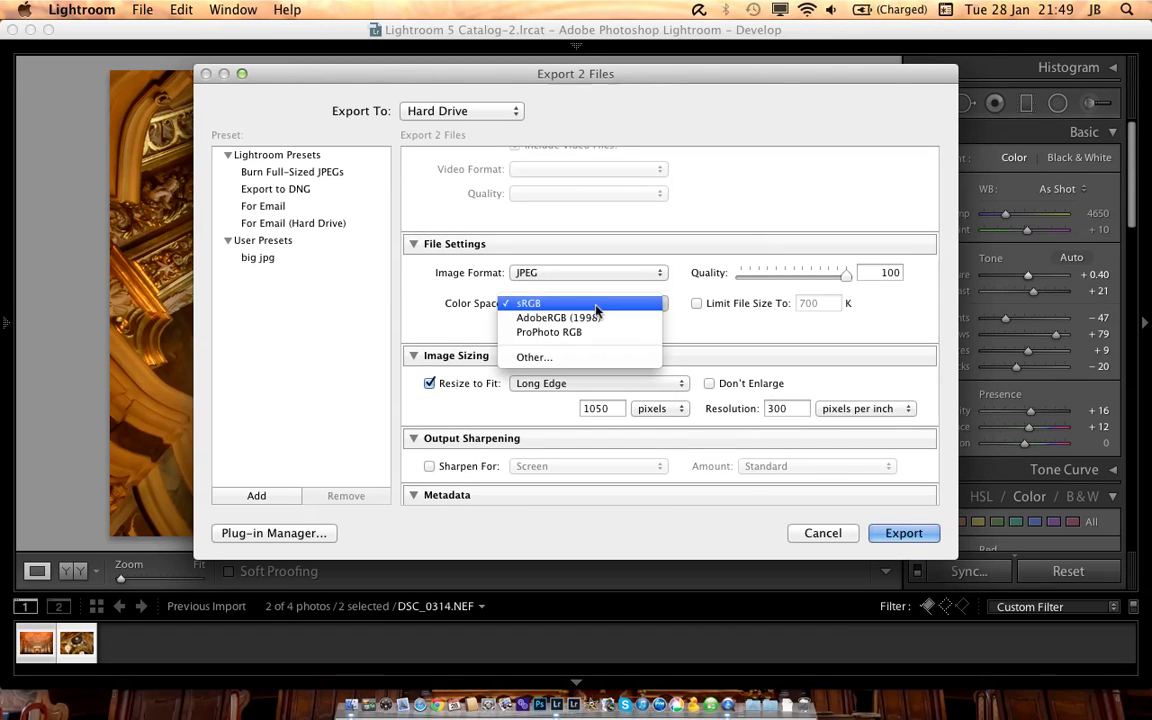
left_click(538, 309)
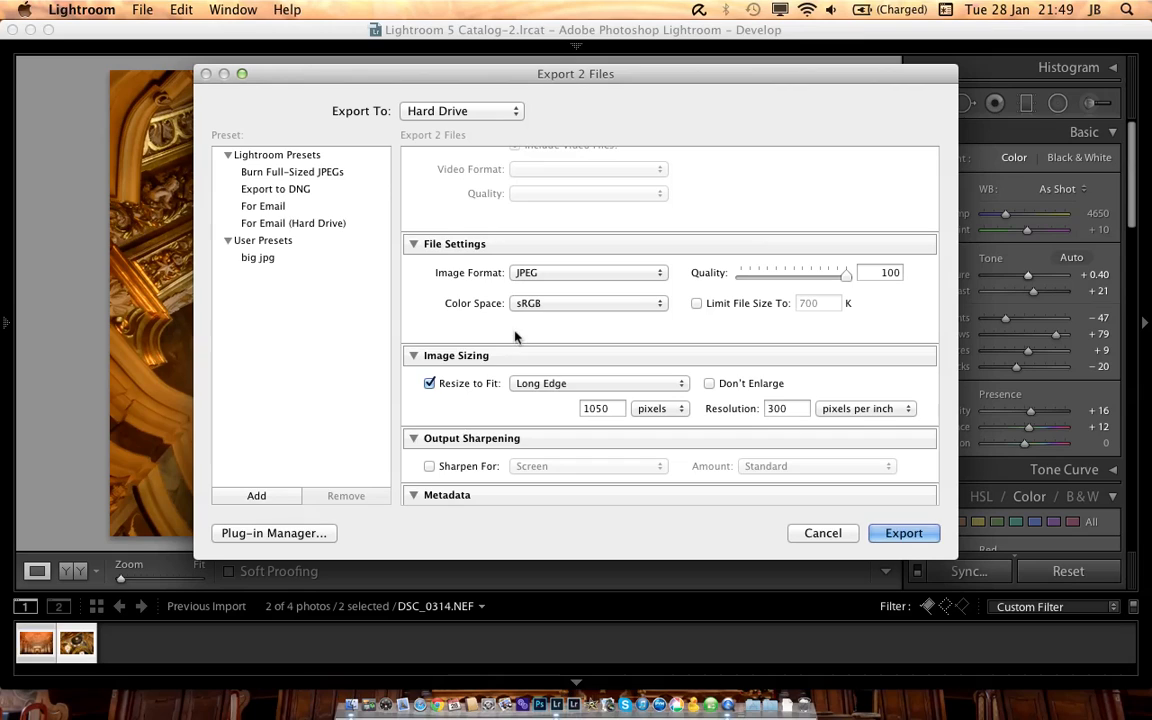
left_click(557, 303)
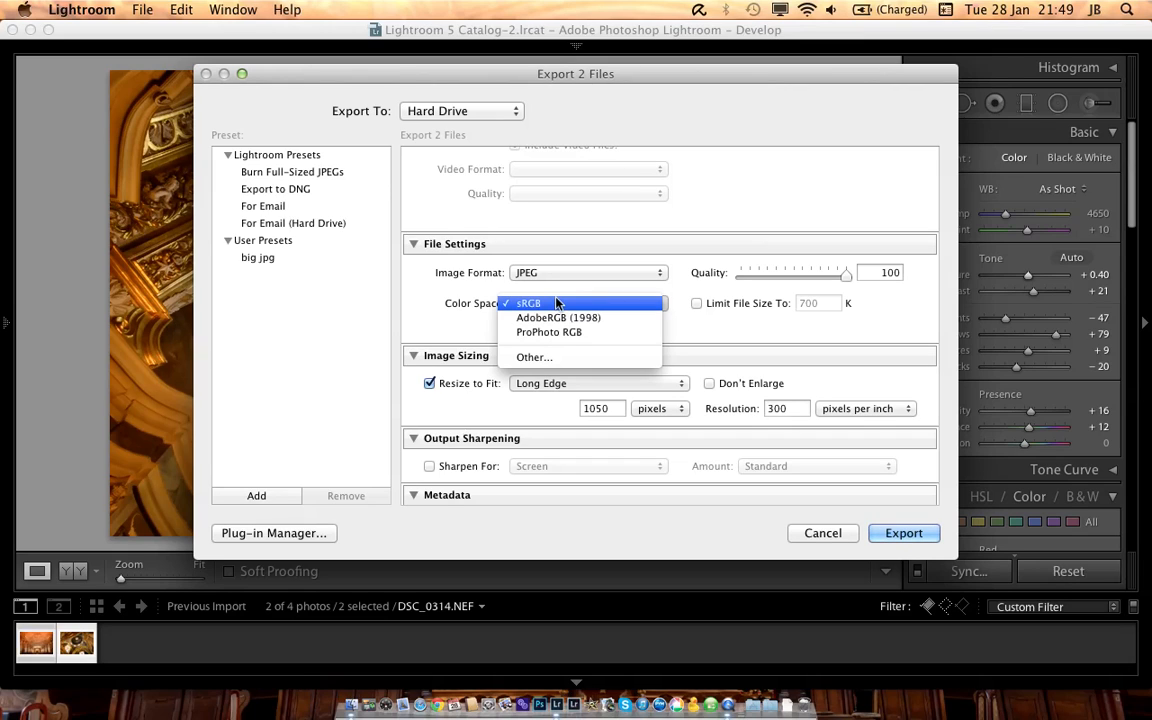
left_click(463, 318)
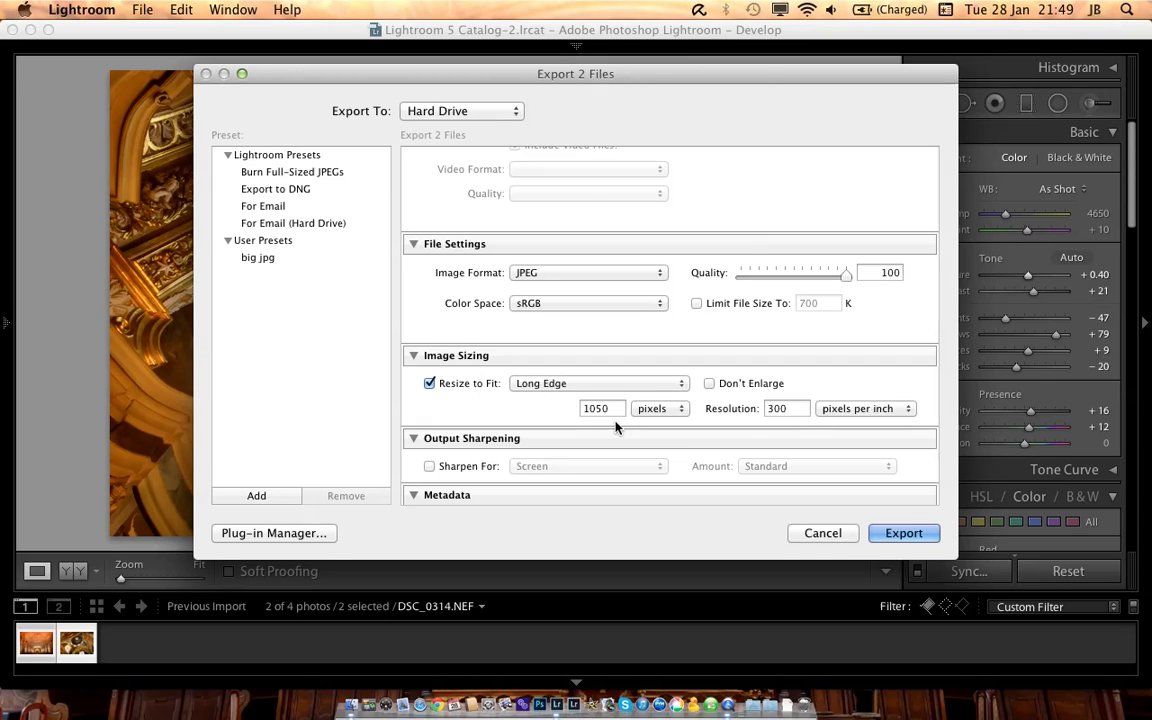
Step: Turn off the watermark, export both photos and reveal the export progress
scroll(615, 427, "down", 5)
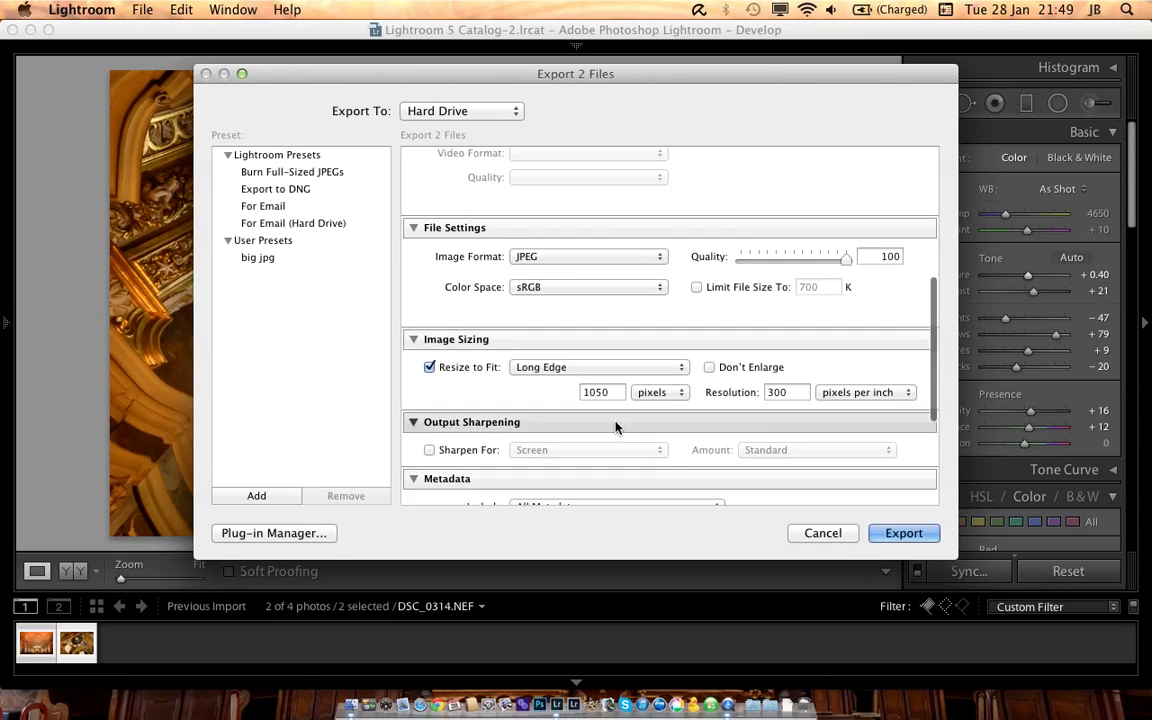
scroll(615, 427, "down", 3)
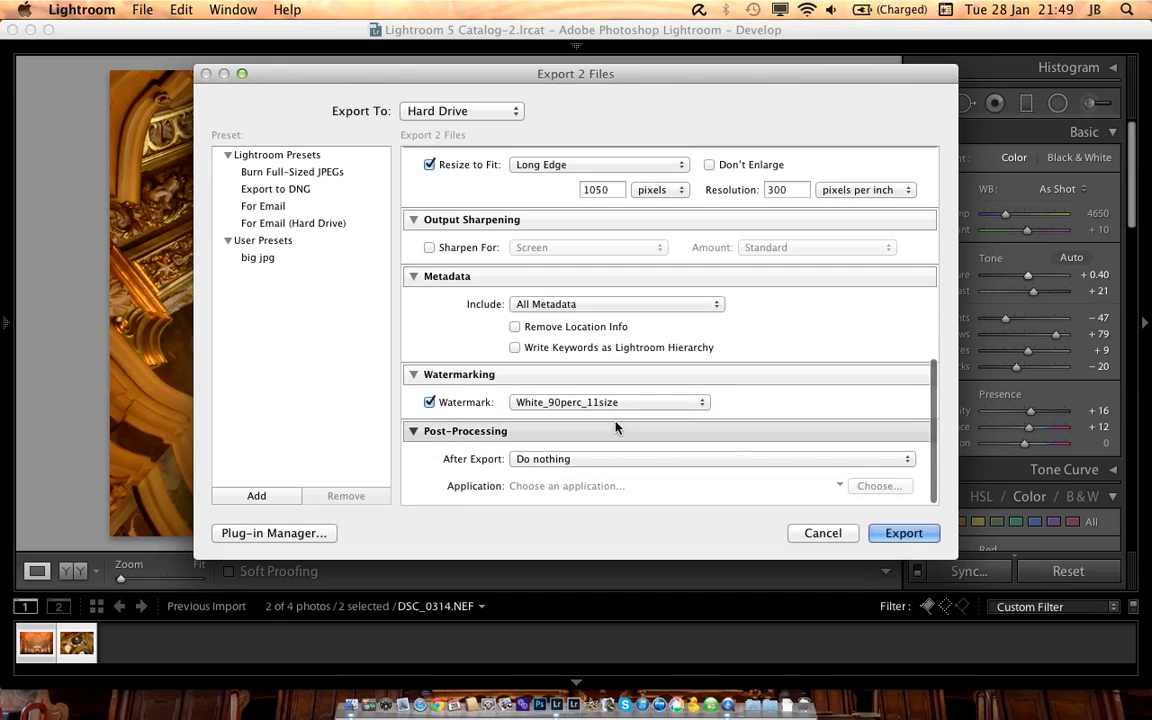
left_click(476, 402)
scroll(607, 442, "down", 2)
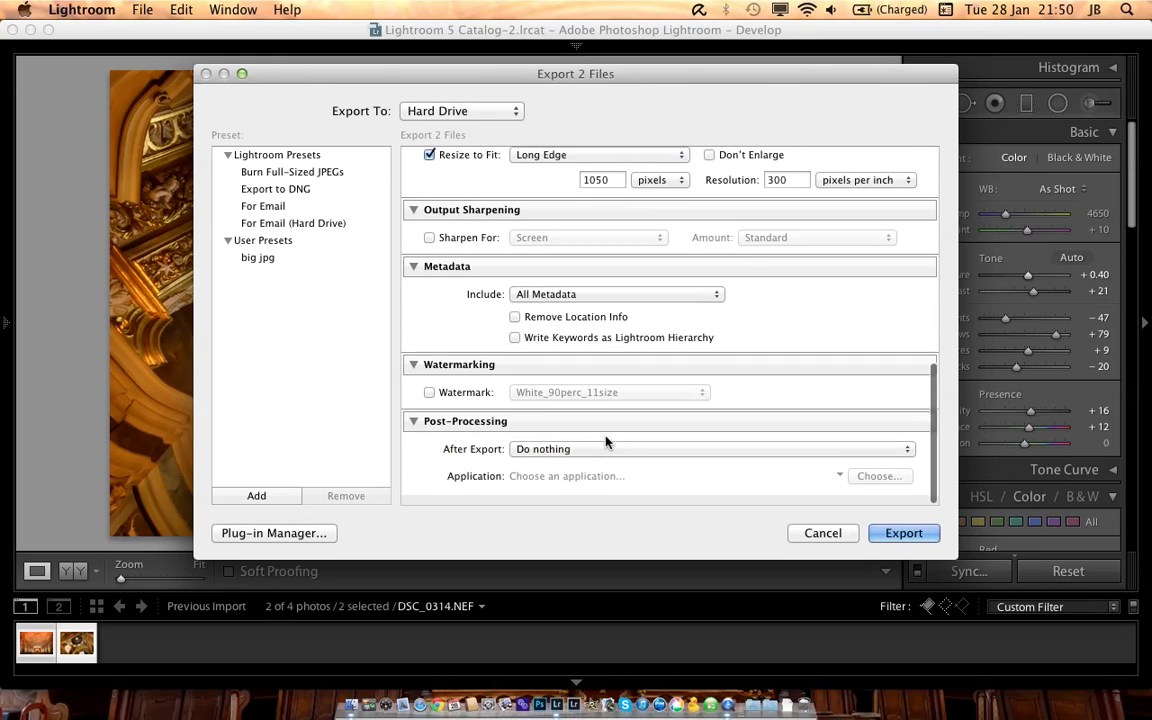
left_click(895, 530)
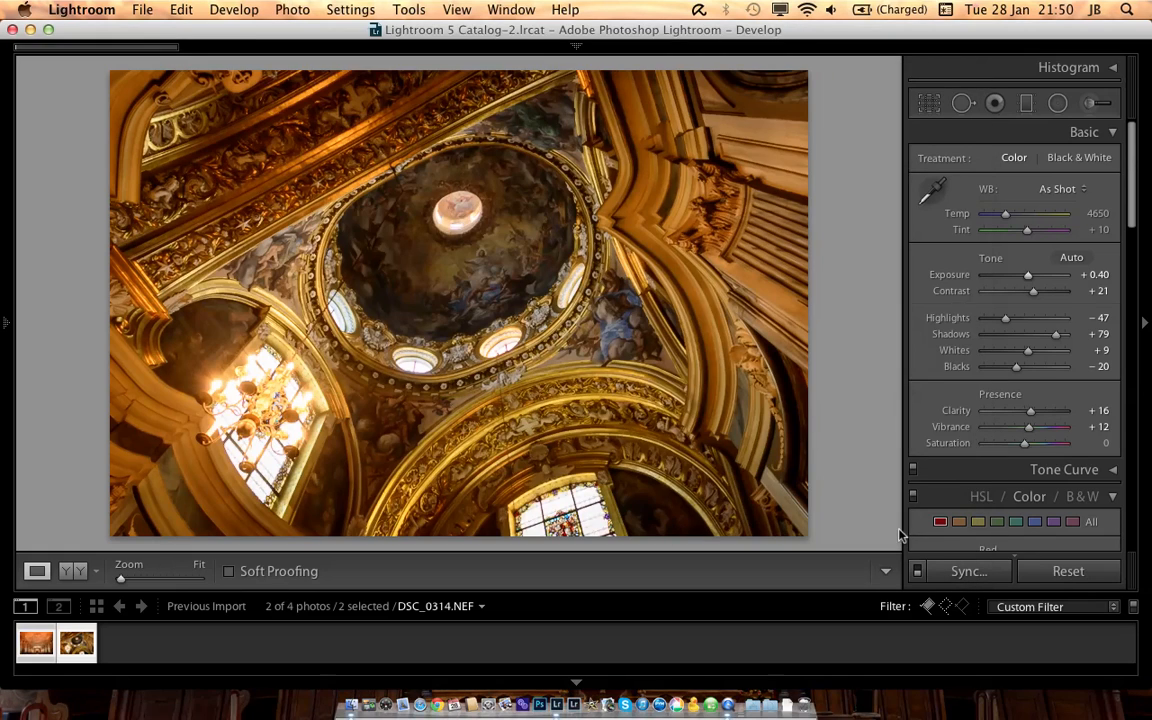
left_click(578, 47)
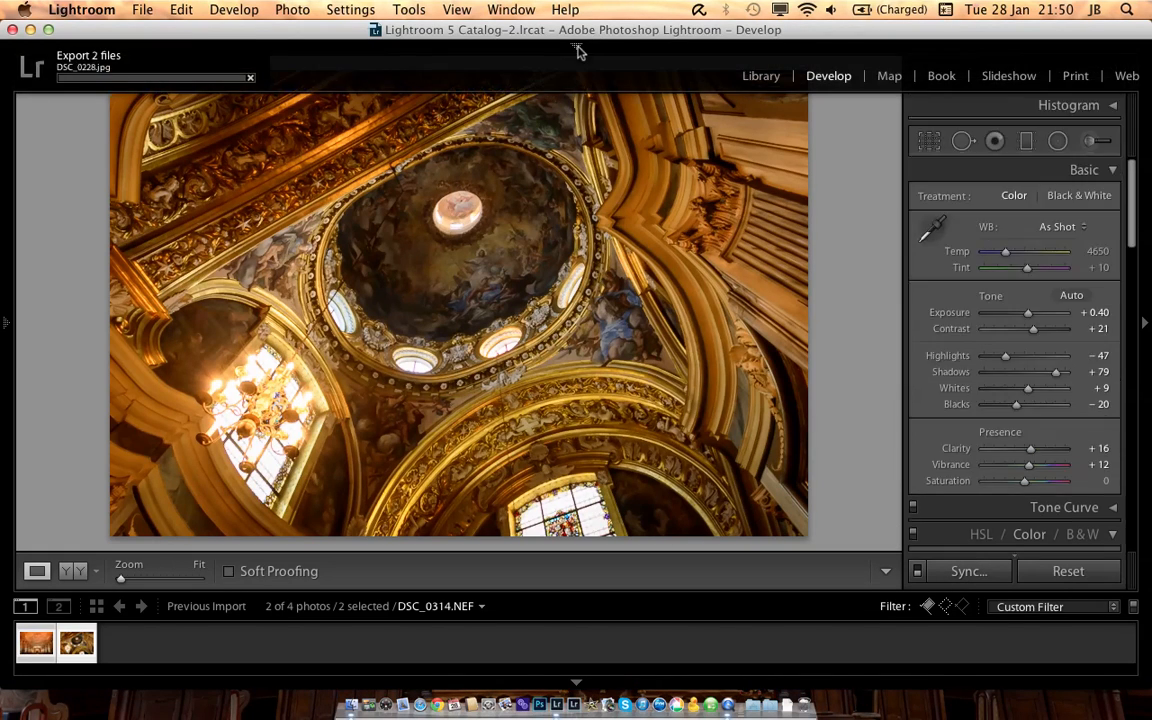